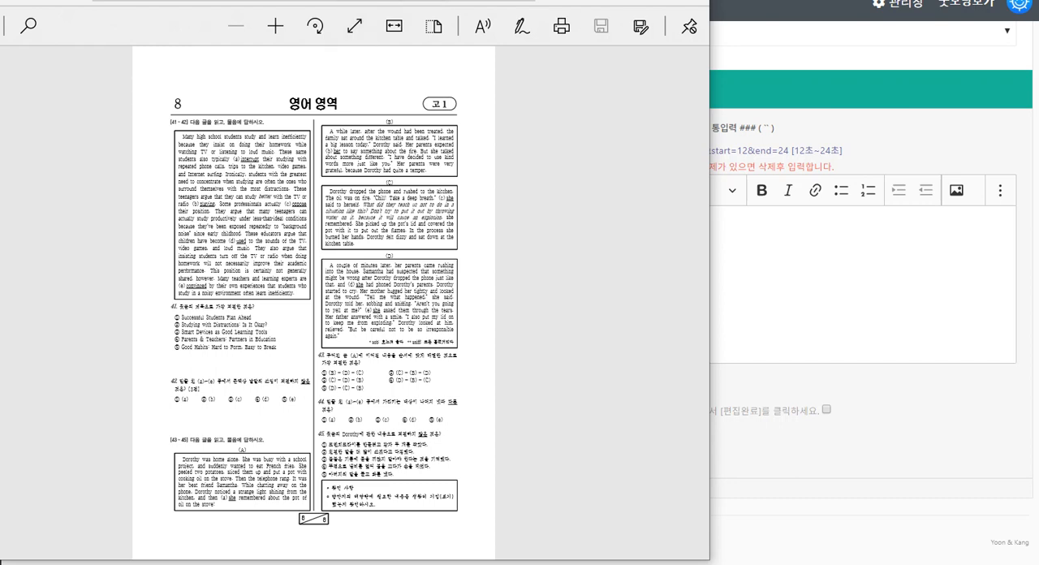
left_click_drag(369, 3, 373, 0)
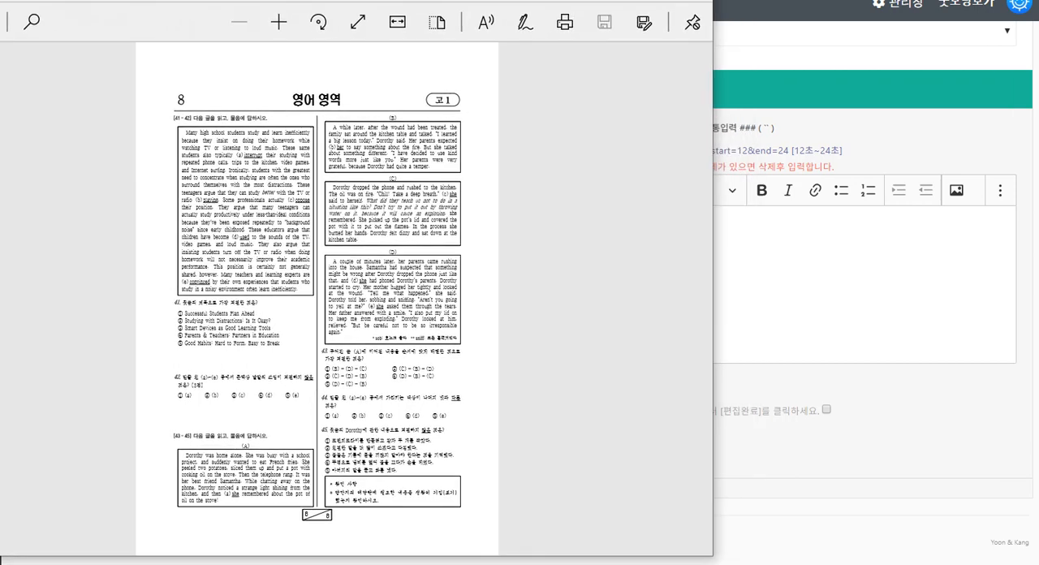
left_click(812, 268)
type("ㅠㅇ뉴누")
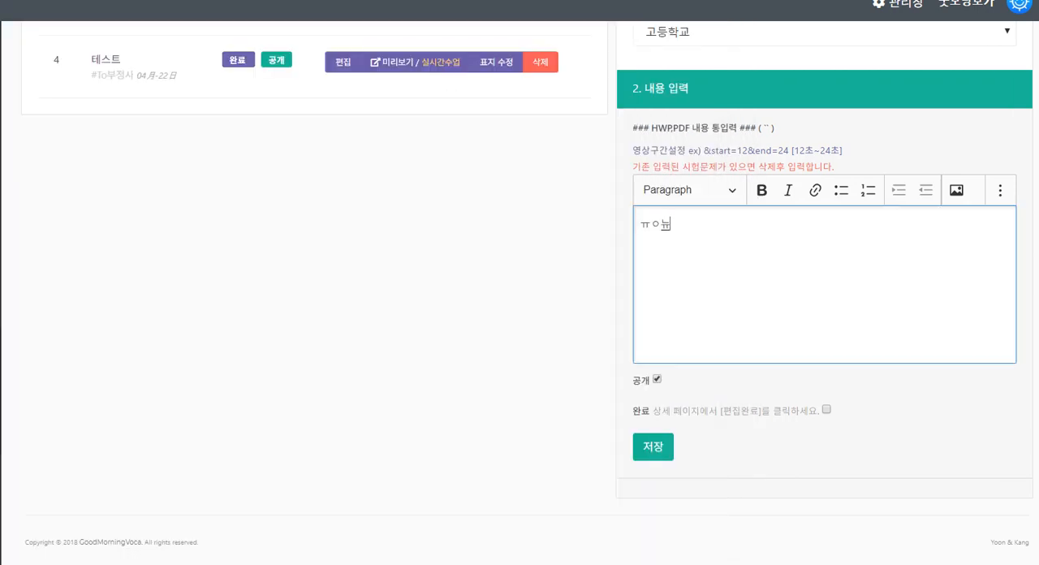
type("ㅠ")
key("BackSpace")
key("BackSpace")
key("BackSpace")
key("BackSpace")
key("BackSpace")
key("alt+Tab")
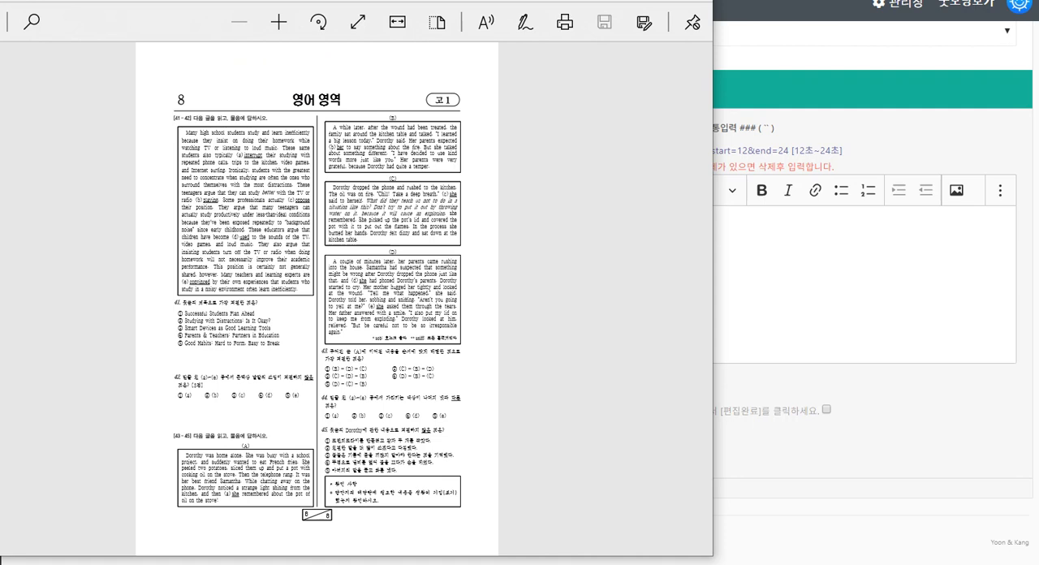
Copy the PDF page's text from the [41 ~ 42] passage through question 45 and paste it into the web form's content editor
left_click_drag(173, 118, 280, 334)
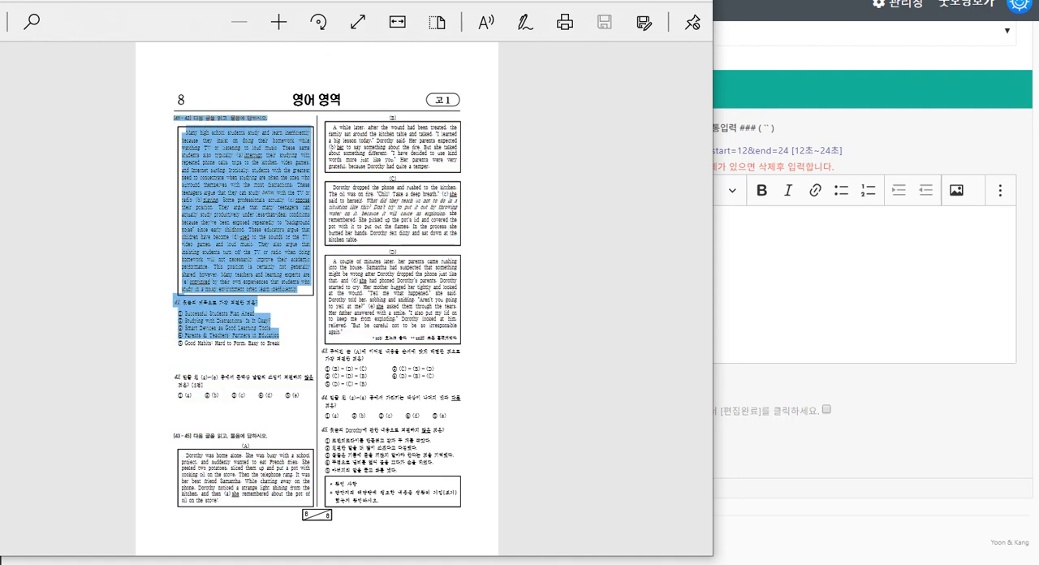
left_click(286, 325)
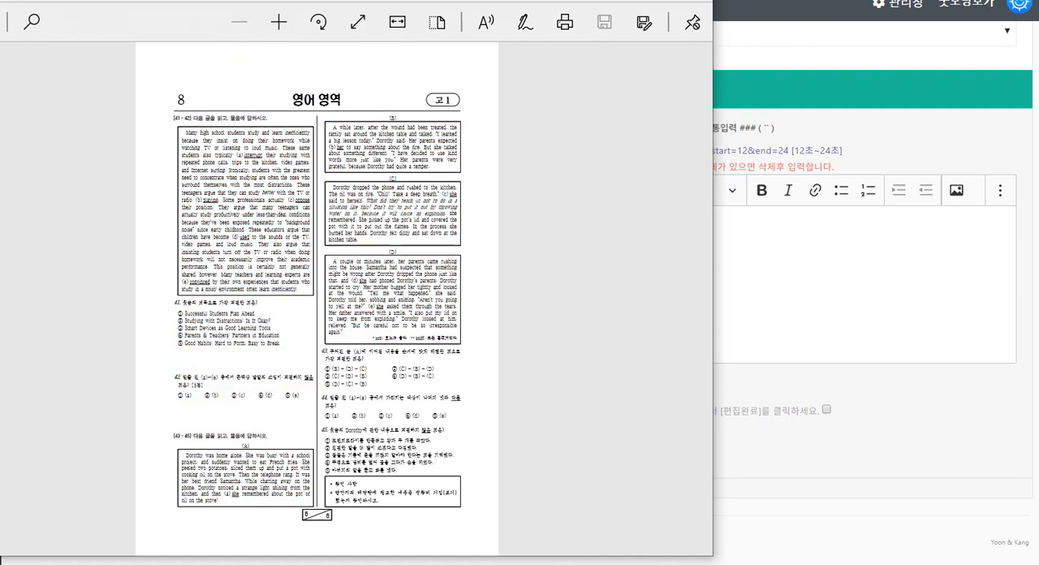
left_click_drag(174, 118, 455, 493)
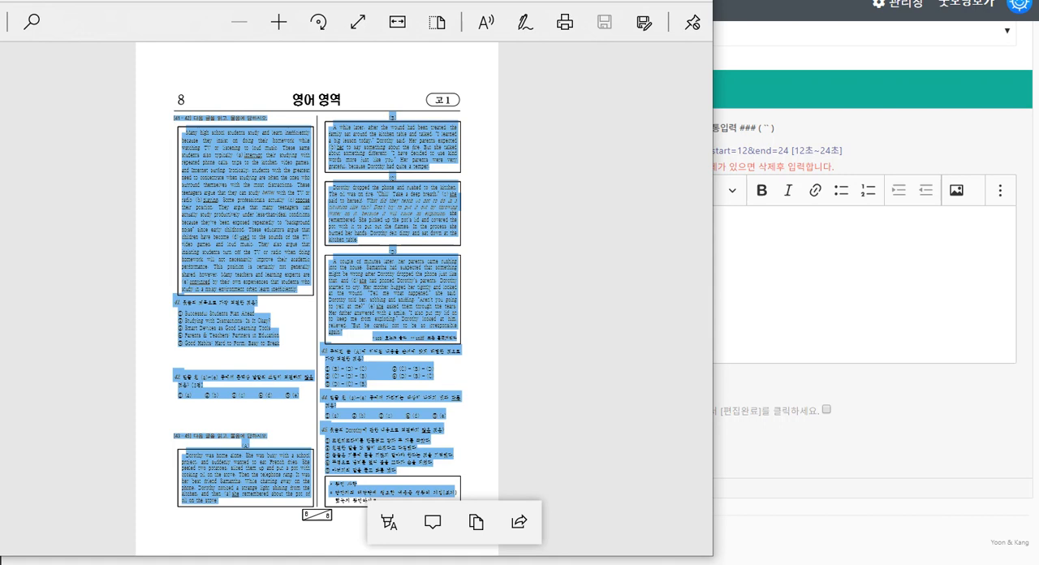
left_click(615, 1)
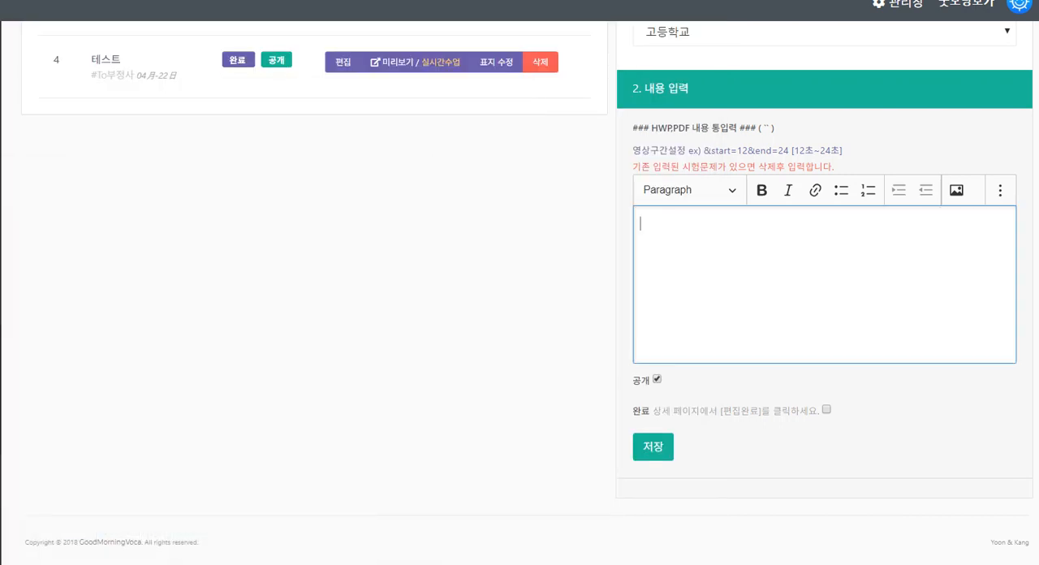
key("ctrl+v")
Insert a `` separator before each passage and before each of questions 41 to 45 in the pasted text
scroll(816, 284, "up", 20)
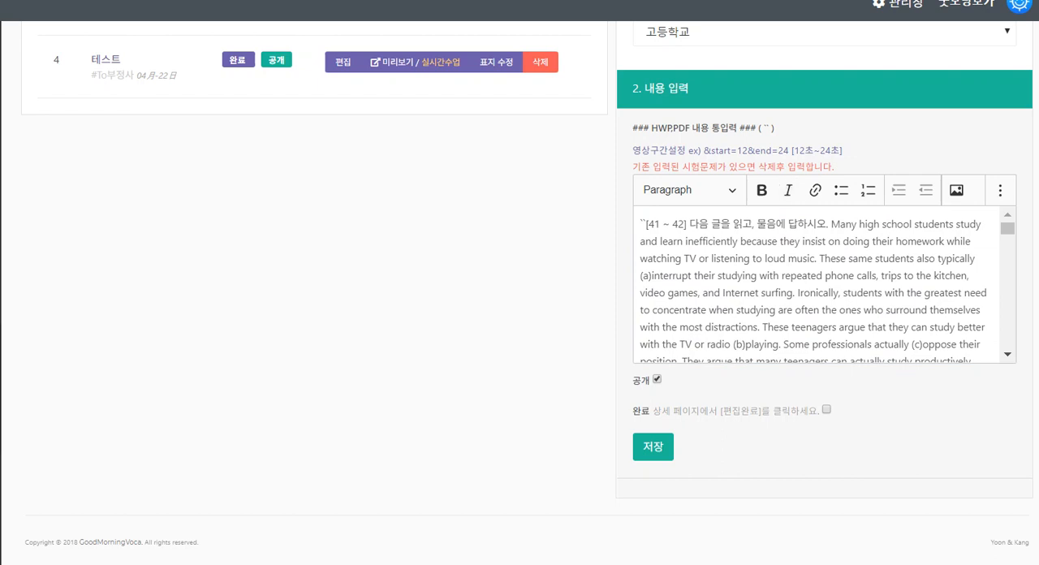
scroll(820, 284, "down", 10)
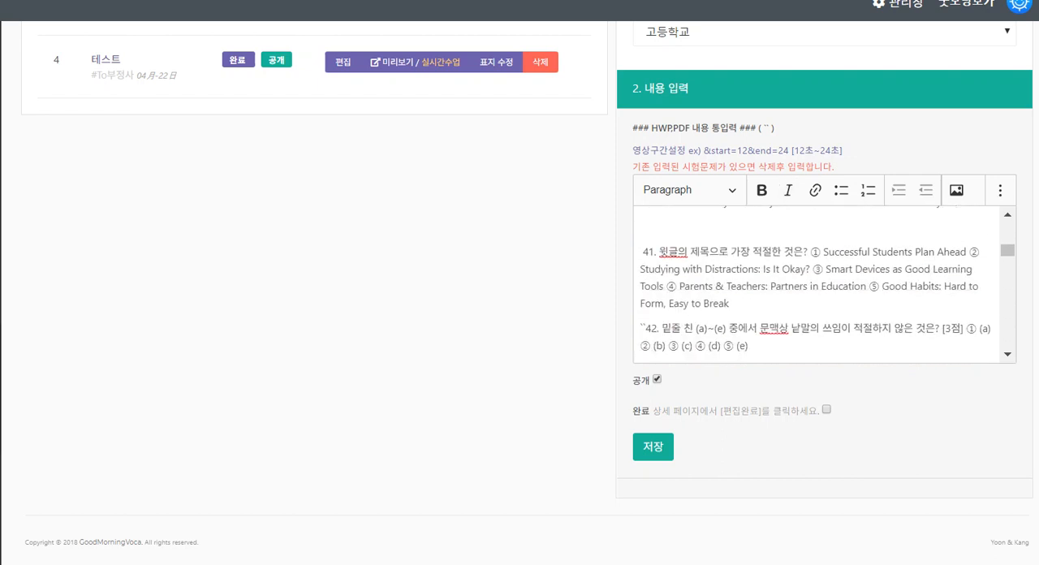
left_click(641, 252)
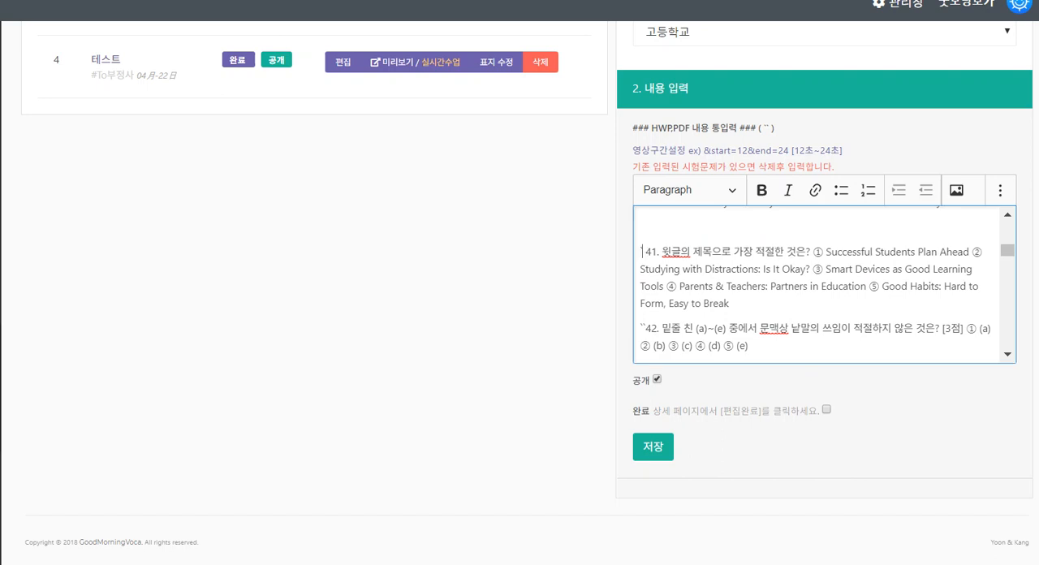
scroll(825, 284, "down", 5)
scroll(824, 284, "down", 5)
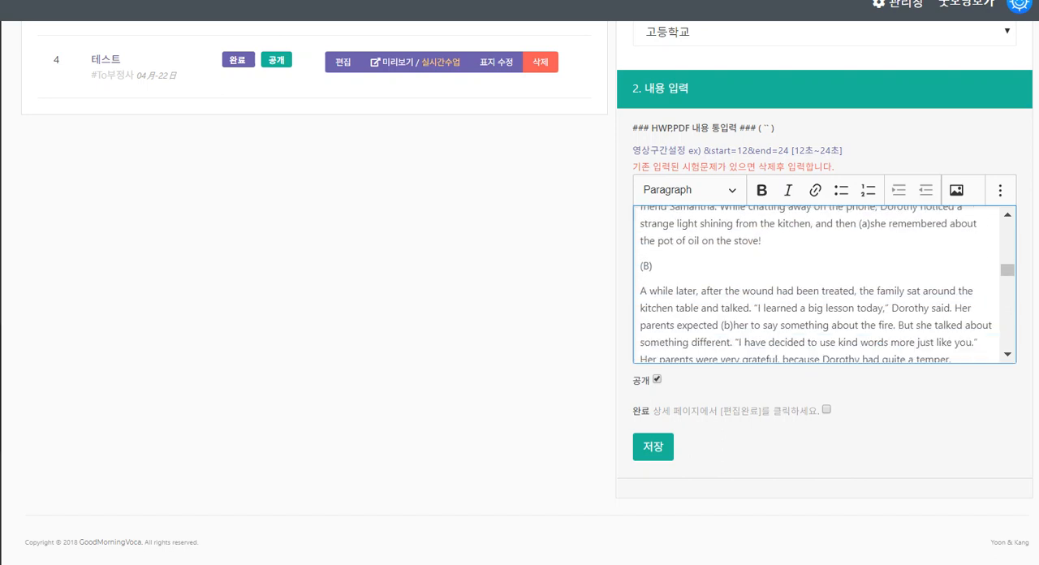
scroll(824, 285, "down", 6)
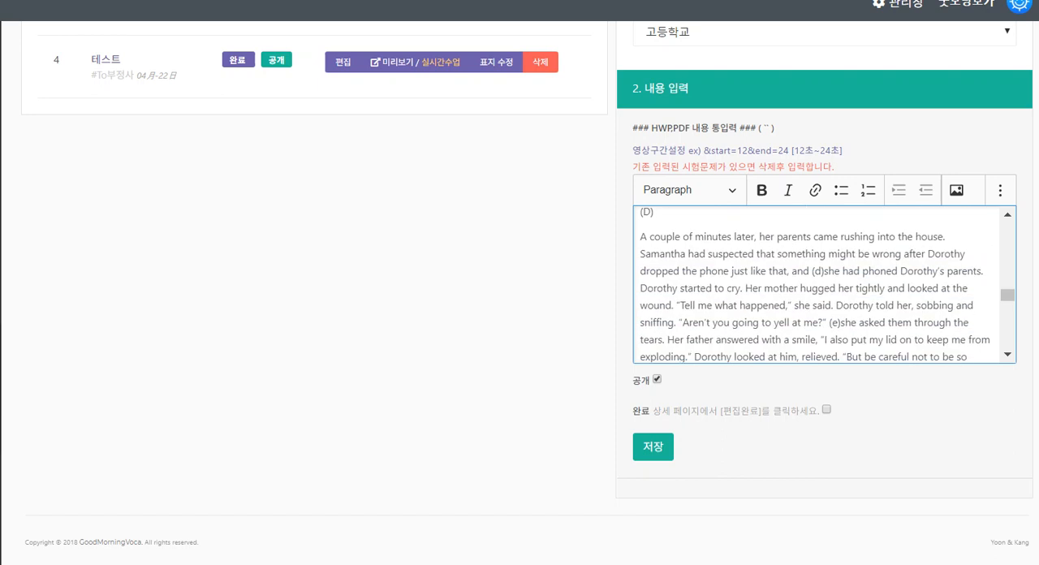
scroll(824, 285, "down", 4)
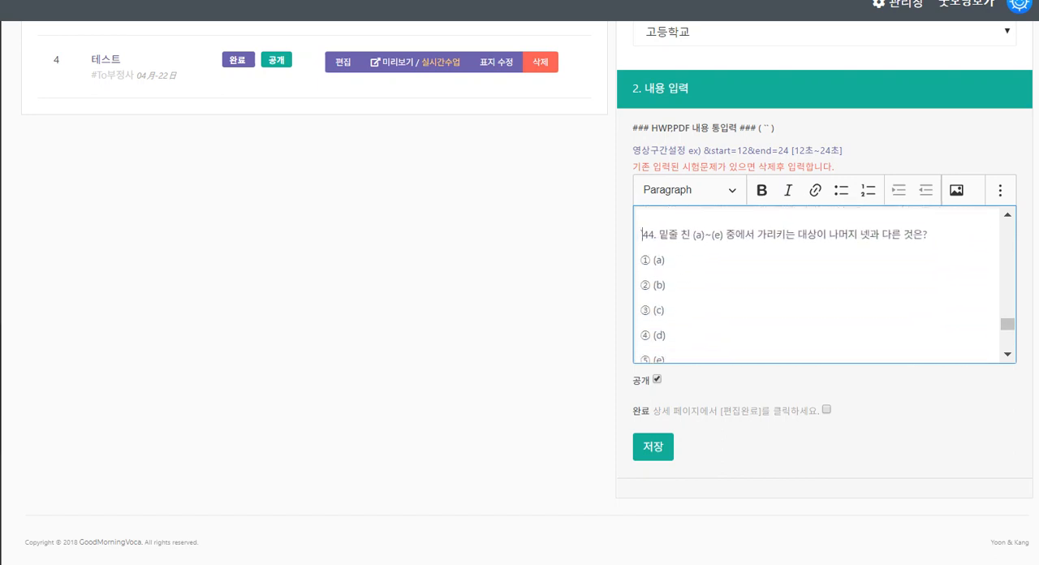
scroll(825, 284, "down", 3)
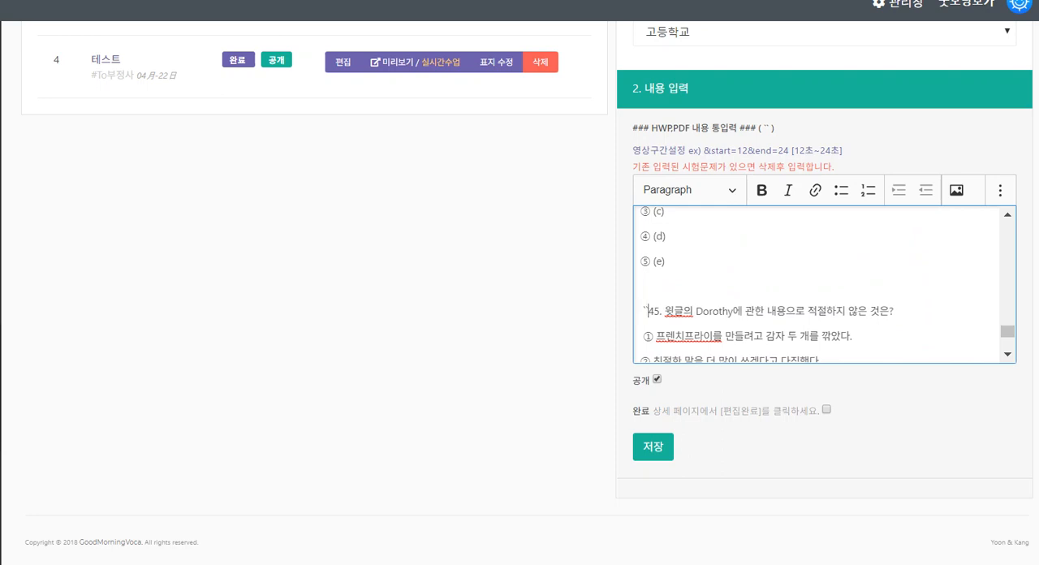
scroll(824, 284, "down", 4)
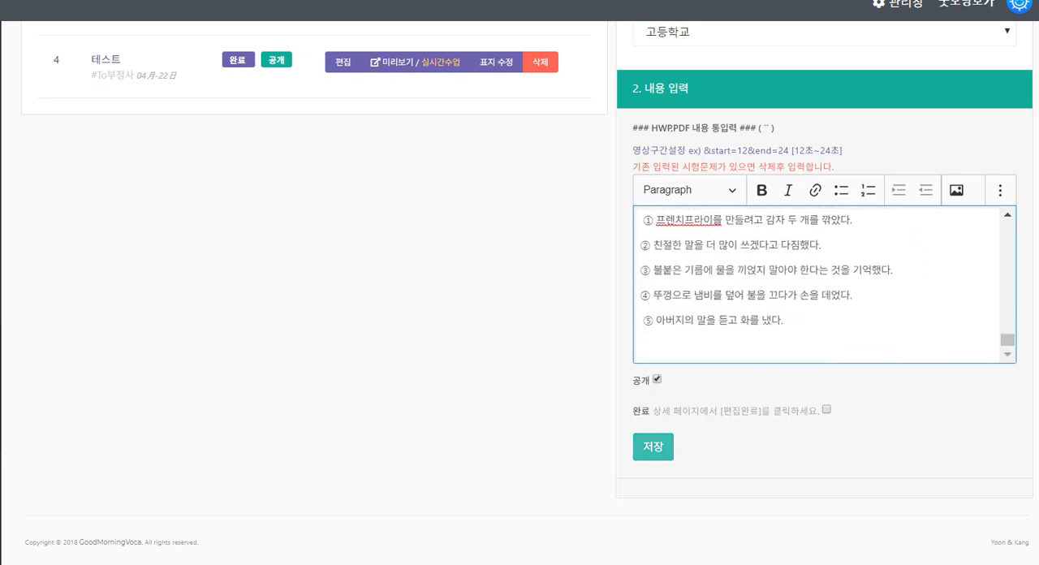
Turn off the 공개 (public) option and save the book content
left_click(654, 447)
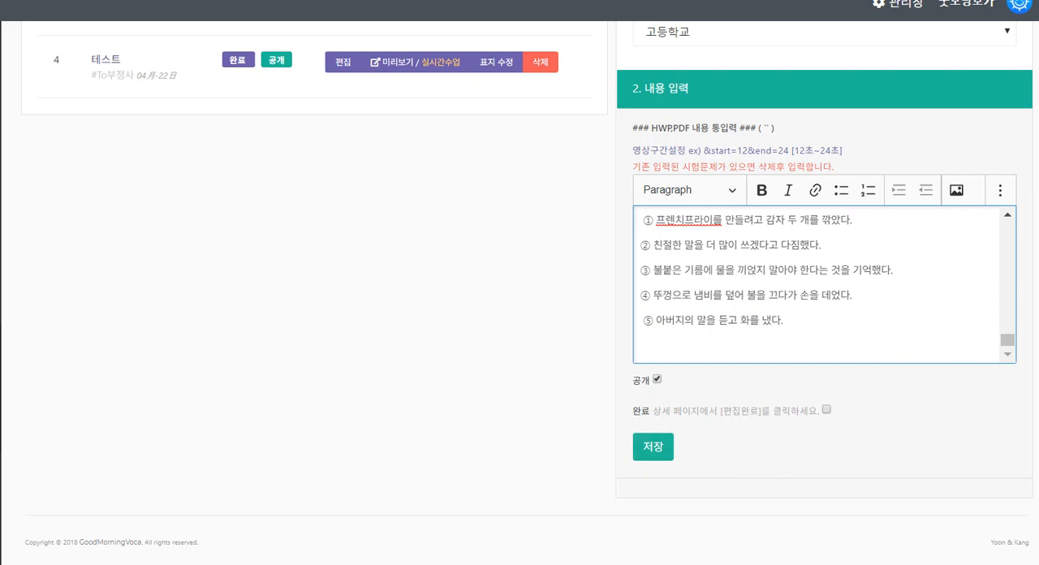
left_click(657, 379)
left_click(654, 447)
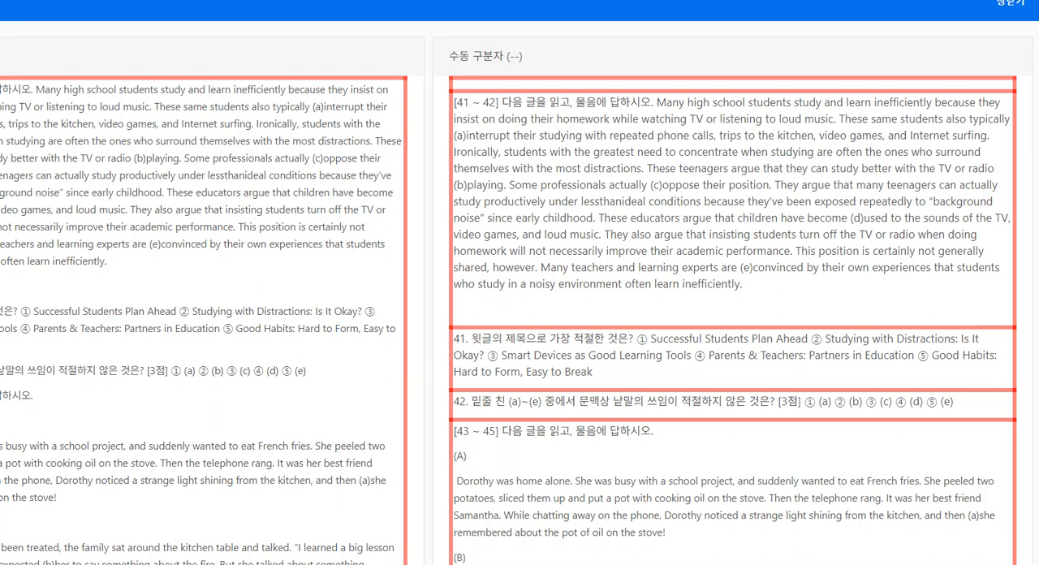
mouse_move(359, 463)
left_mouse_down()
mouse_move(46, 490)
mouse_move(123, 74)
mouse_move(388, 308)
mouse_move(300, 505)
left_mouse_up()
left_click_drag(148, 145, 19, 424)
left_click_drag(265, 232, 123, 492)
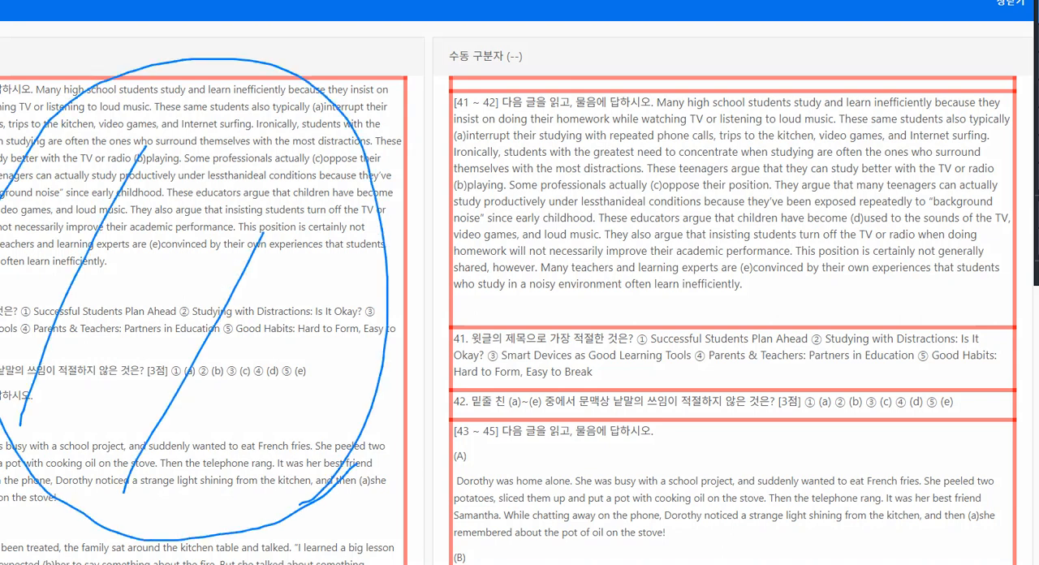
left_click_drag(308, 353, 172, 554)
mouse_move(469, 105)
left_mouse_down()
mouse_move(463, 225)
mouse_move(637, 305)
mouse_move(947, 212)
mouse_move(473, 118)
left_mouse_up()
left_click_drag(479, 323, 624, 317)
mouse_move(528, 330)
left_mouse_down()
mouse_move(859, 396)
mouse_move(533, 346)
left_mouse_up()
mouse_move(486, 425)
left_mouse_down()
mouse_move(707, 399)
mouse_move(926, 403)
mouse_move(698, 389)
left_mouse_up()
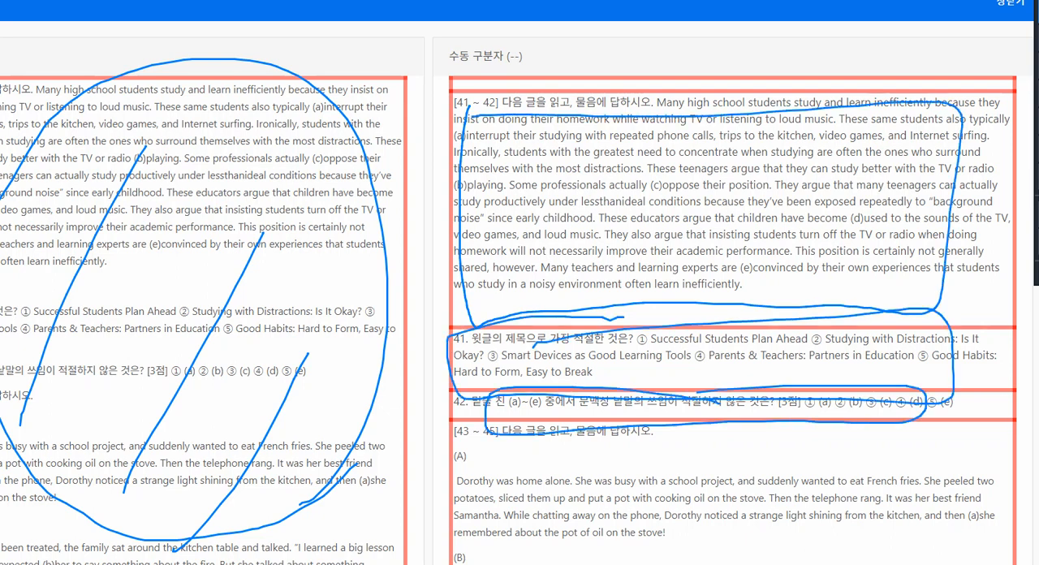
left_click_drag(333, 67, 151, 539)
mouse_move(120, 143)
left_mouse_down()
mouse_move(258, 312)
mouse_move(460, 490)
left_mouse_up()
left_click_drag(593, 125, 466, 419)
left_click_drag(729, 151, 564, 564)
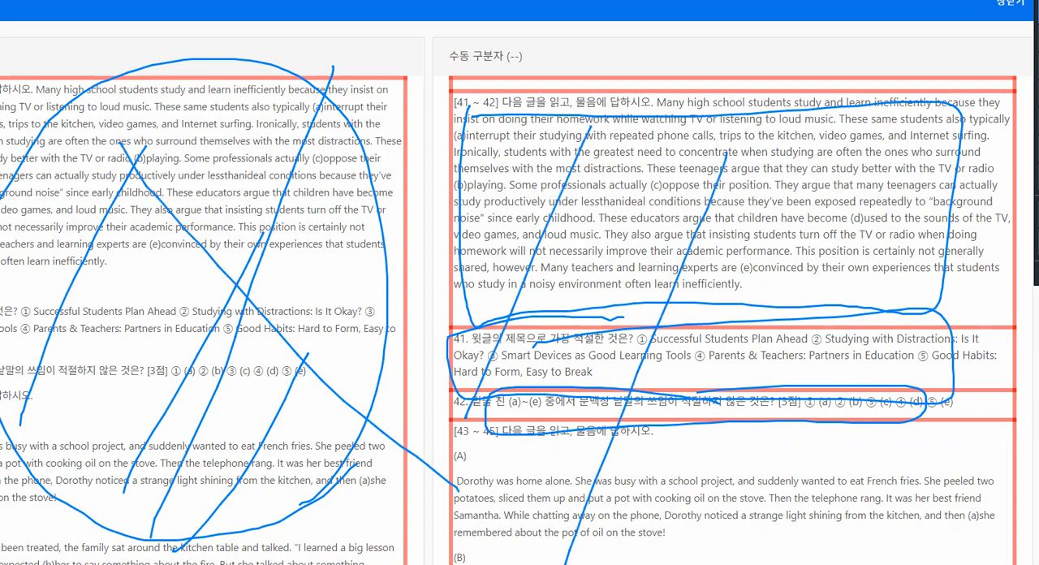
key("Escape")
Review the manually separated blocks through question 45 and save the content in the manual separator form
scroll(520, 295, "down", 3)
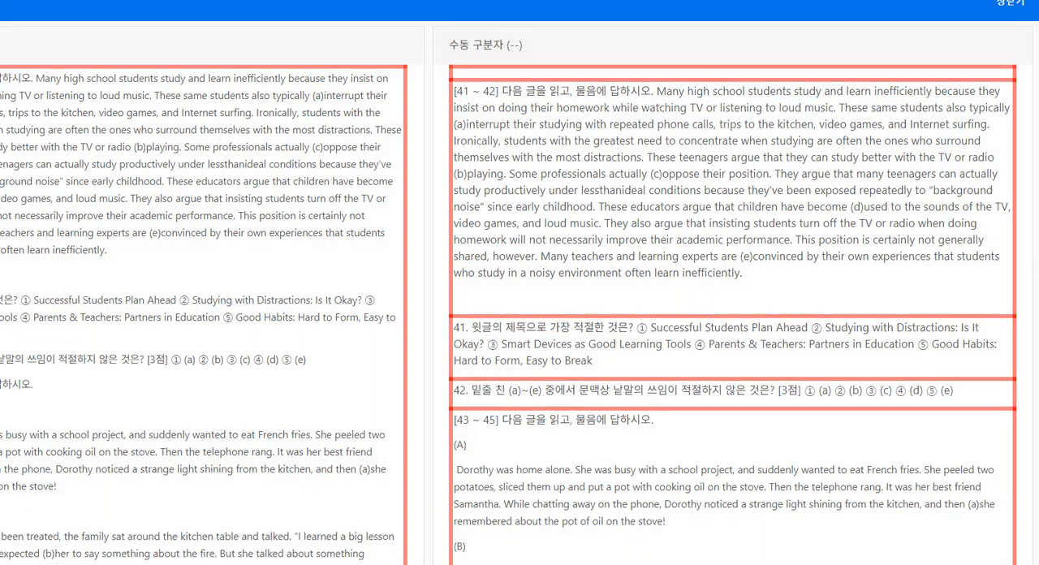
scroll(519, 296, "down", 5)
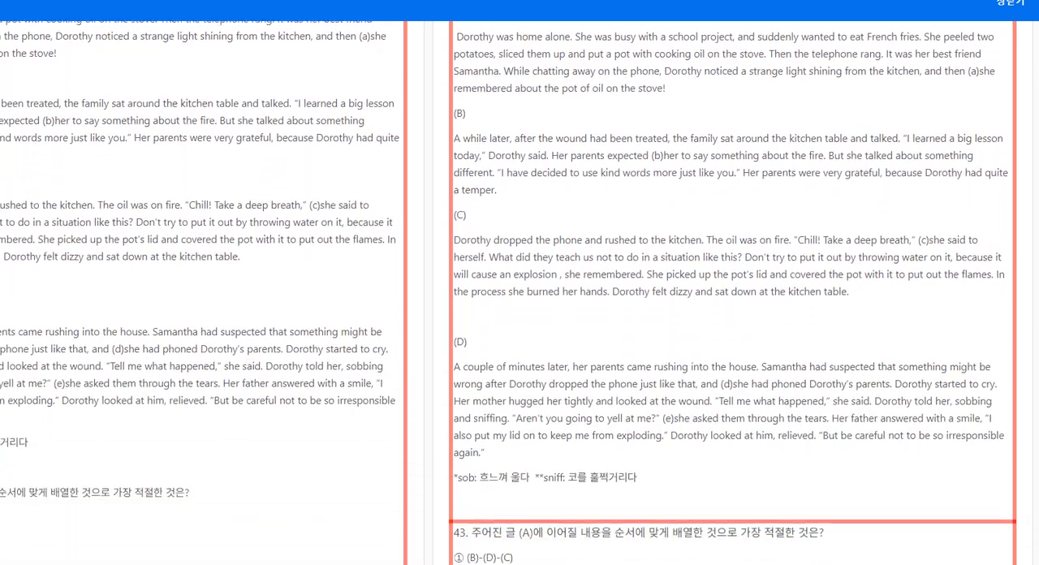
scroll(520, 296, "down", 5)
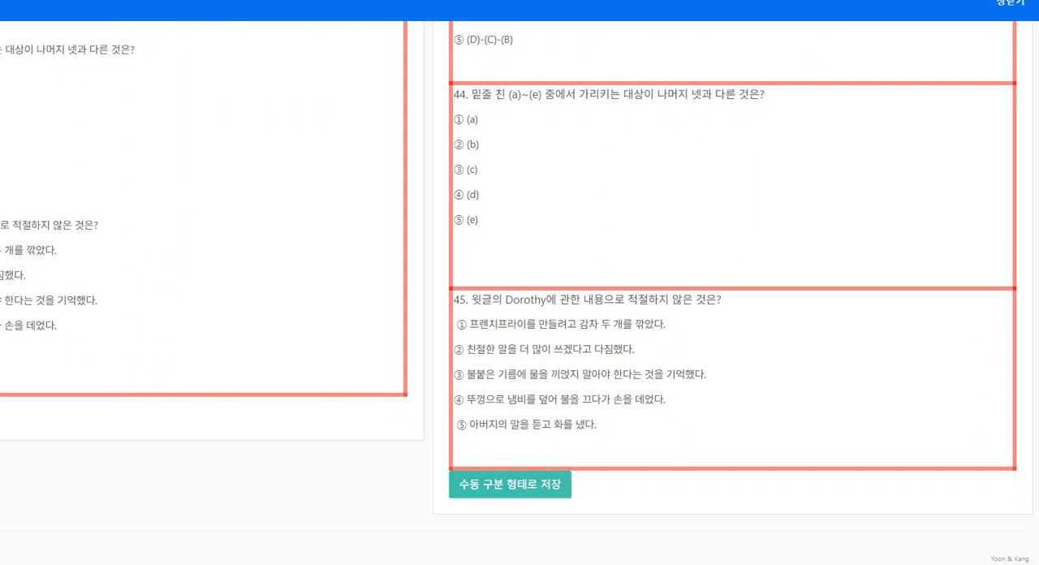
left_click(510, 485)
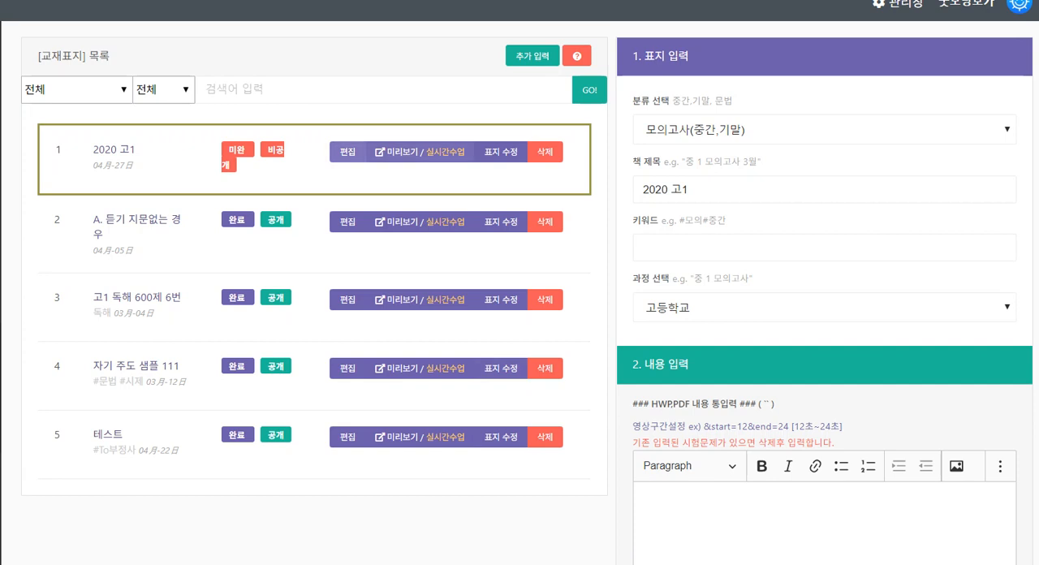
Open the 2020 고1 book for editing and delete its empty first item
left_click(347, 152)
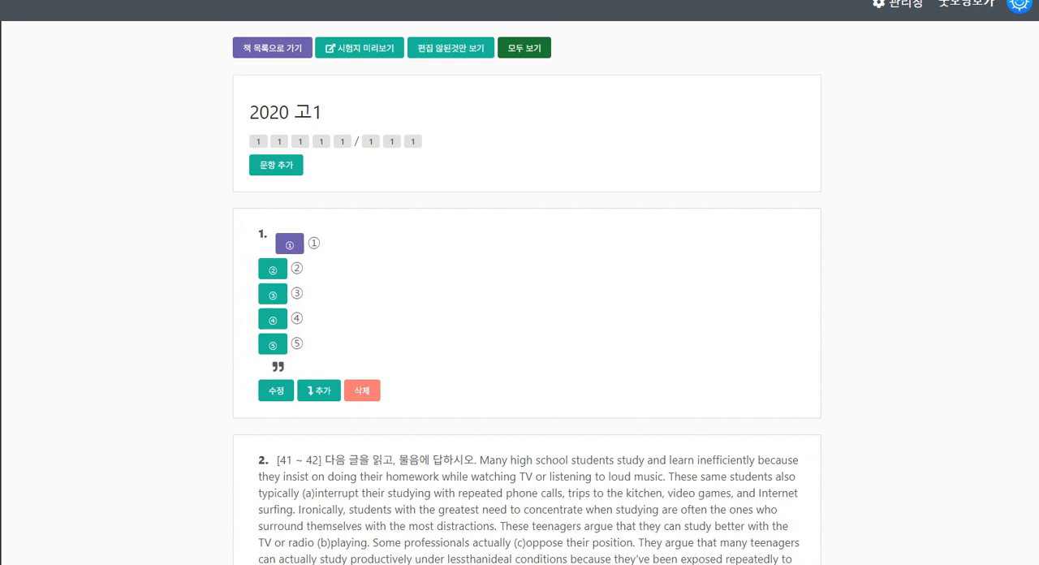
left_click(362, 390)
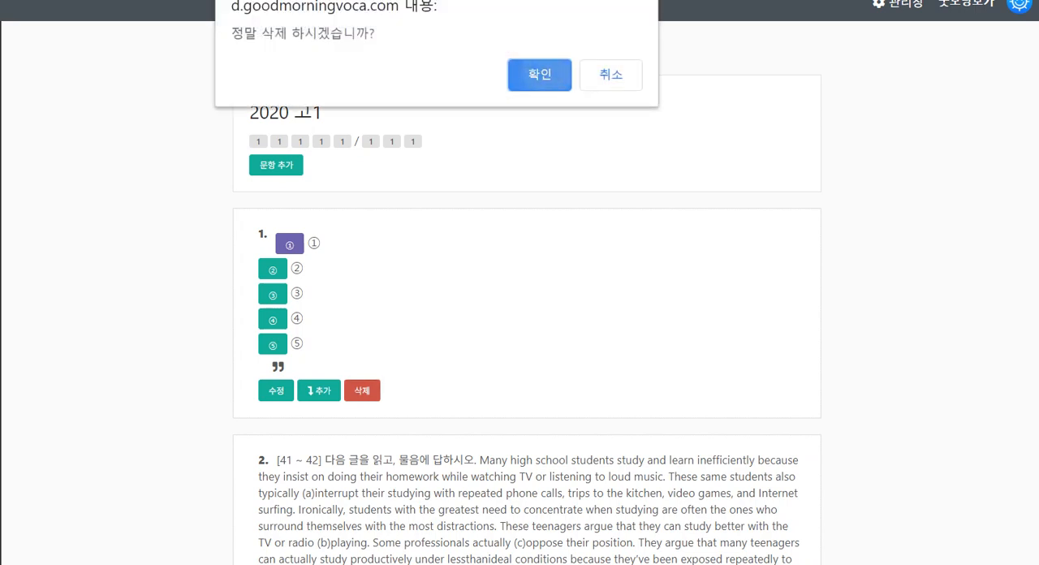
left_click(546, 74)
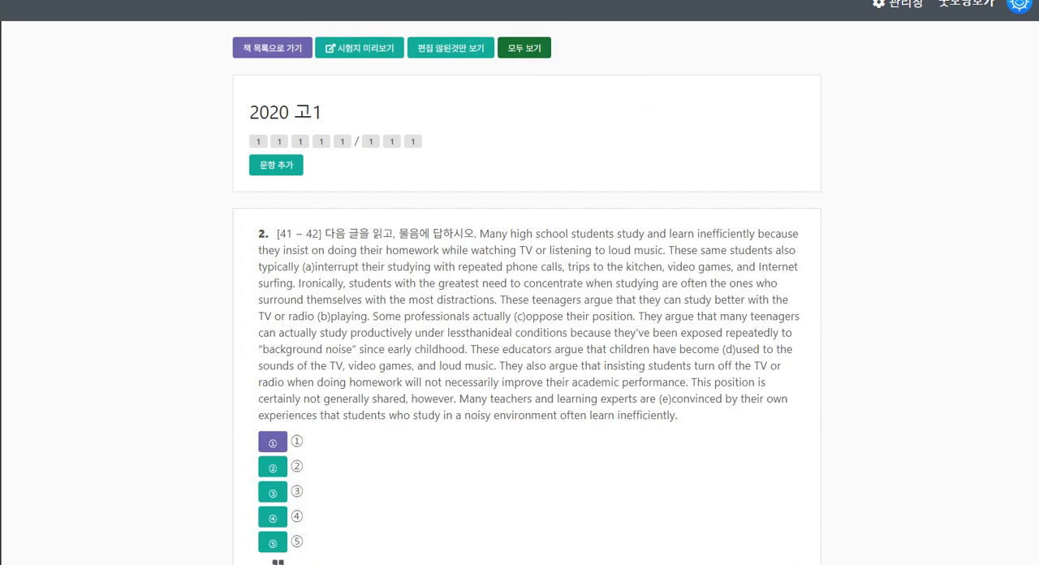
Open the [41 ~ 42] passage item for editing and remove the blank lines at the end of its text
scroll(527, 325, "down", 1)
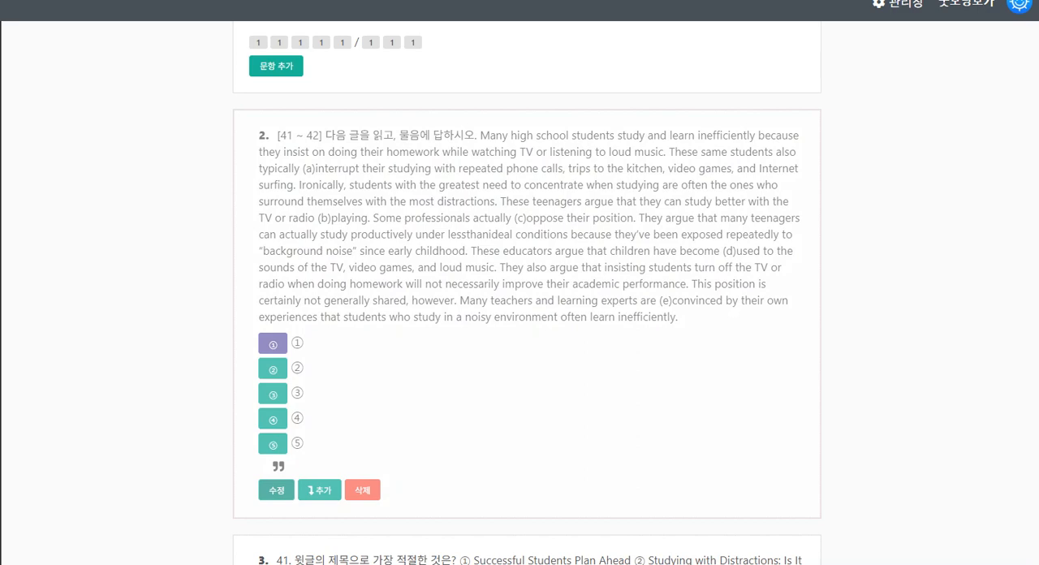
scroll(527, 325, "down", 2)
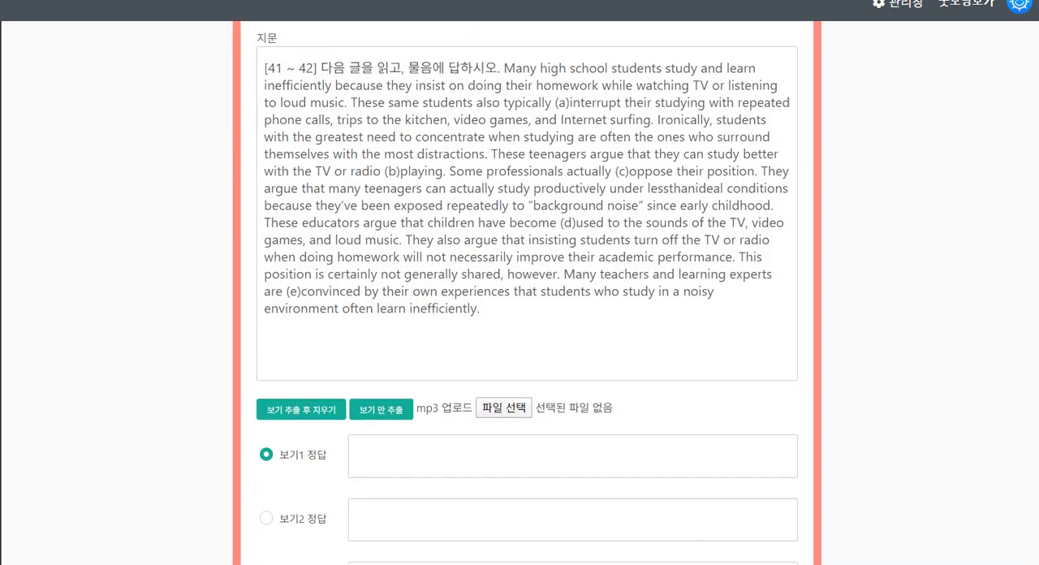
scroll(527, 325, "down", 1)
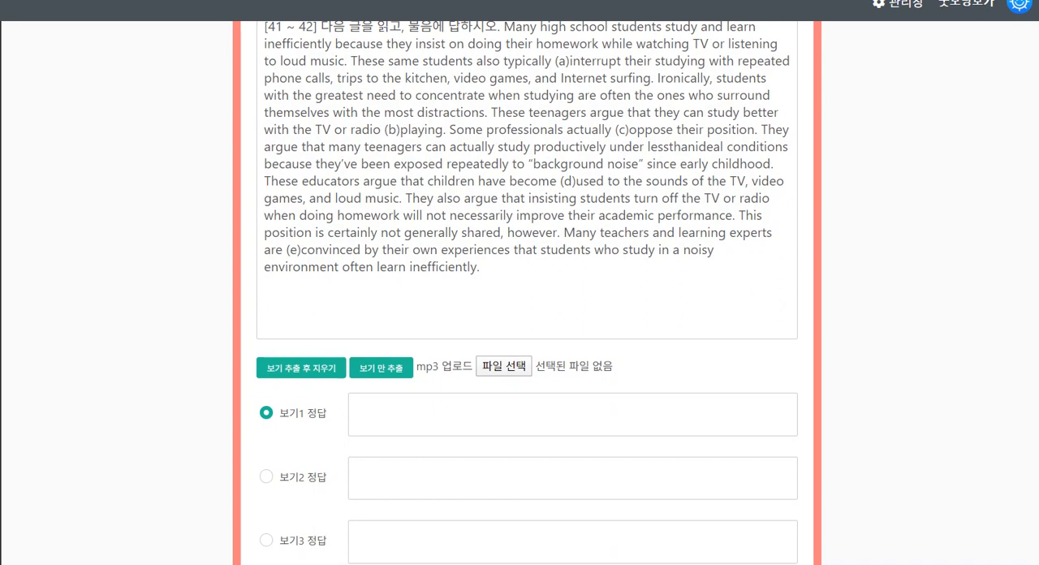
scroll(527, 325, "up", 1)
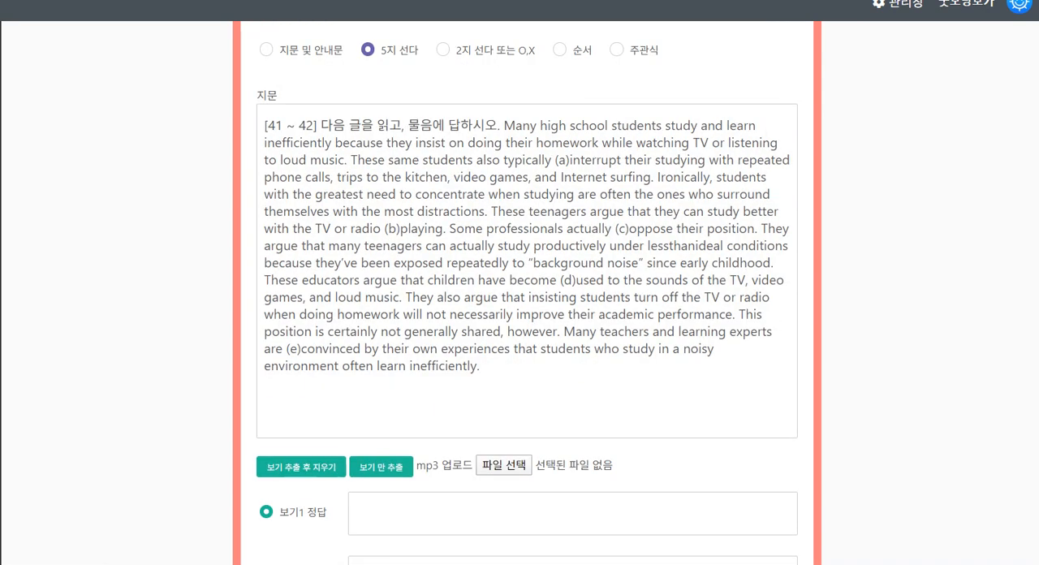
left_click(381, 416)
key("BackSpace")
key("BackSpace")
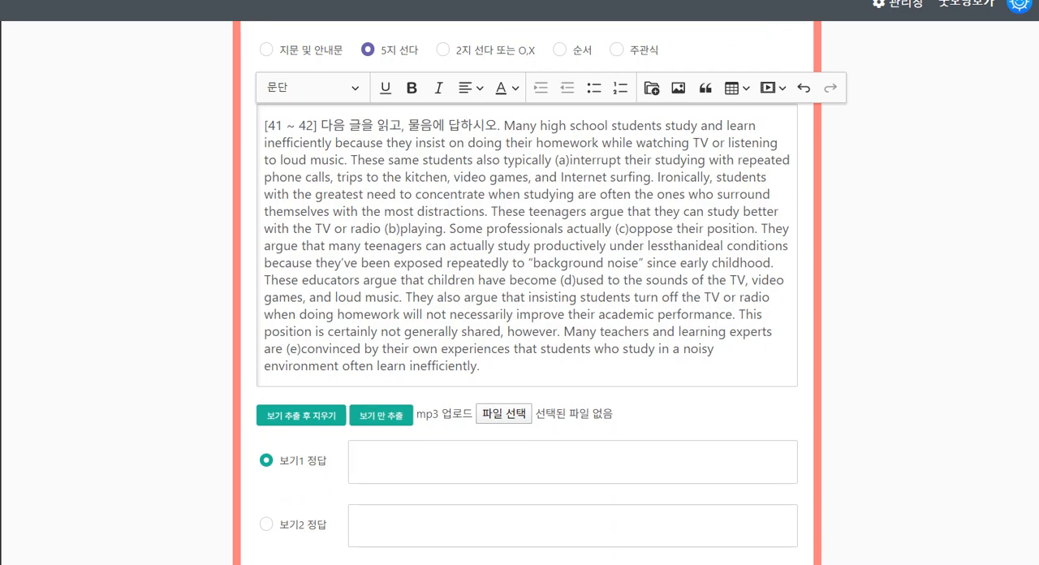
Set the [41 ~ 42] item's type to 지문 및 안내문 and save the item
left_click(266, 49)
scroll(528, 292, "down", 5)
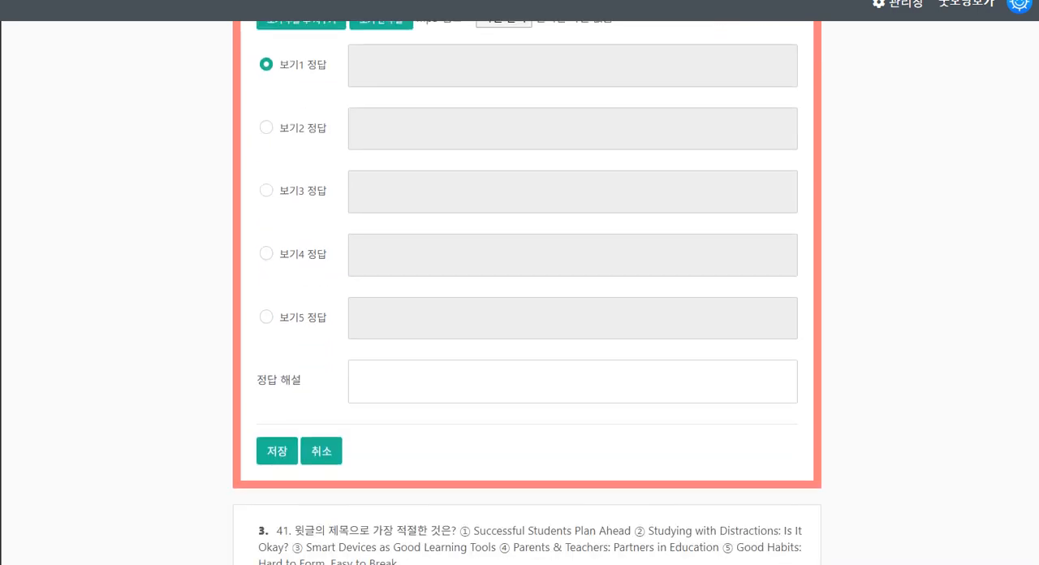
left_click(277, 451)
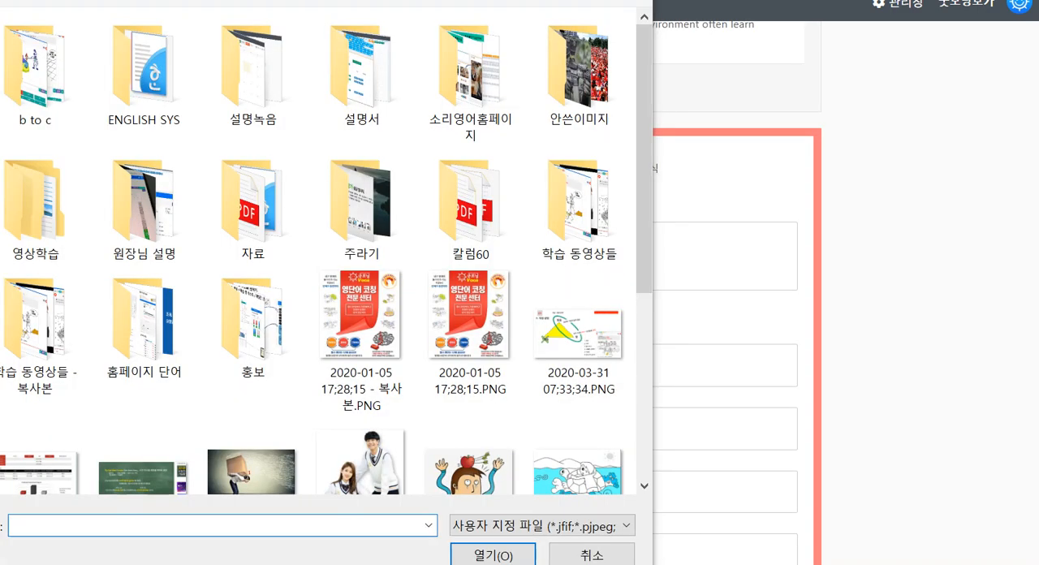
Insert beach-1836366_1920.jpg from the 안쓴이미지 folder below question 41's text and caption the image 바다
double_click(579, 73)
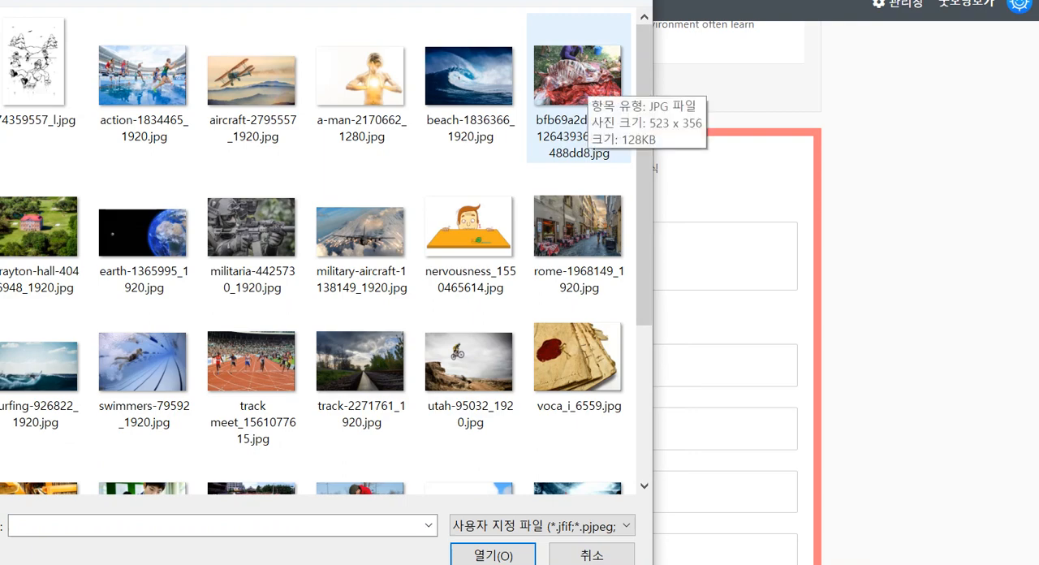
double_click(469, 77)
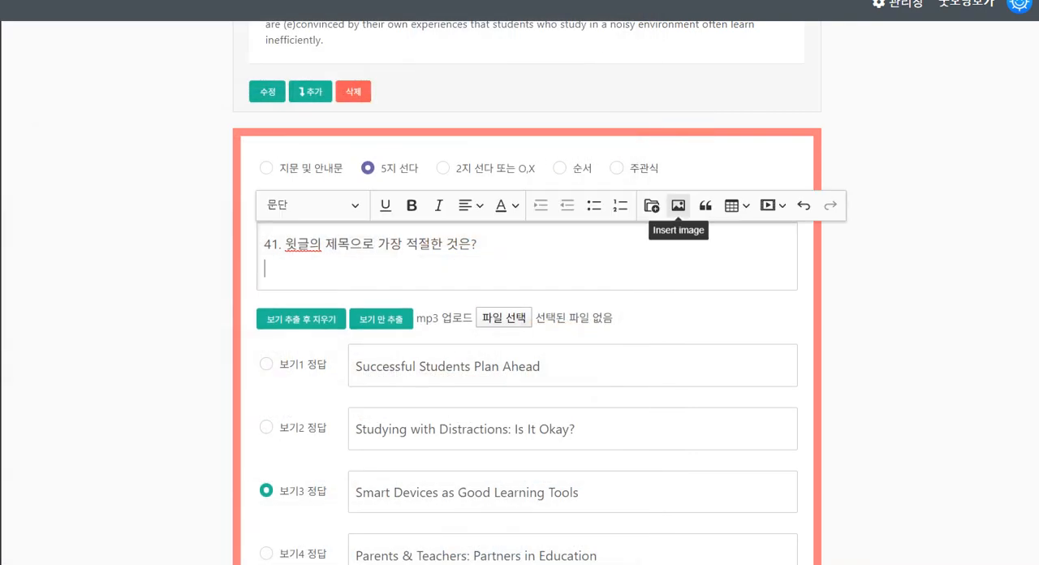
scroll(527, 349, "down", 3)
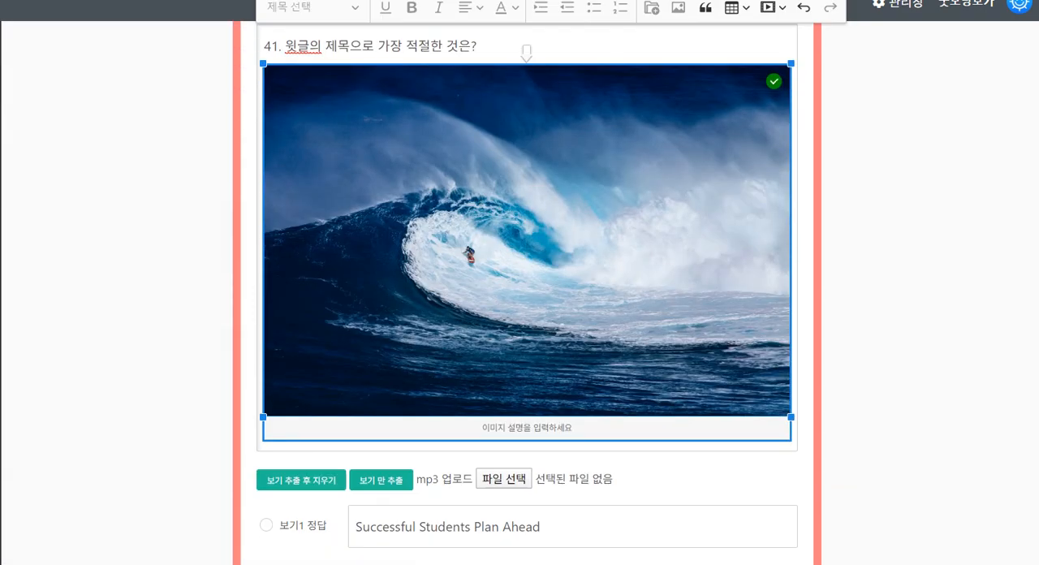
left_click(528, 427)
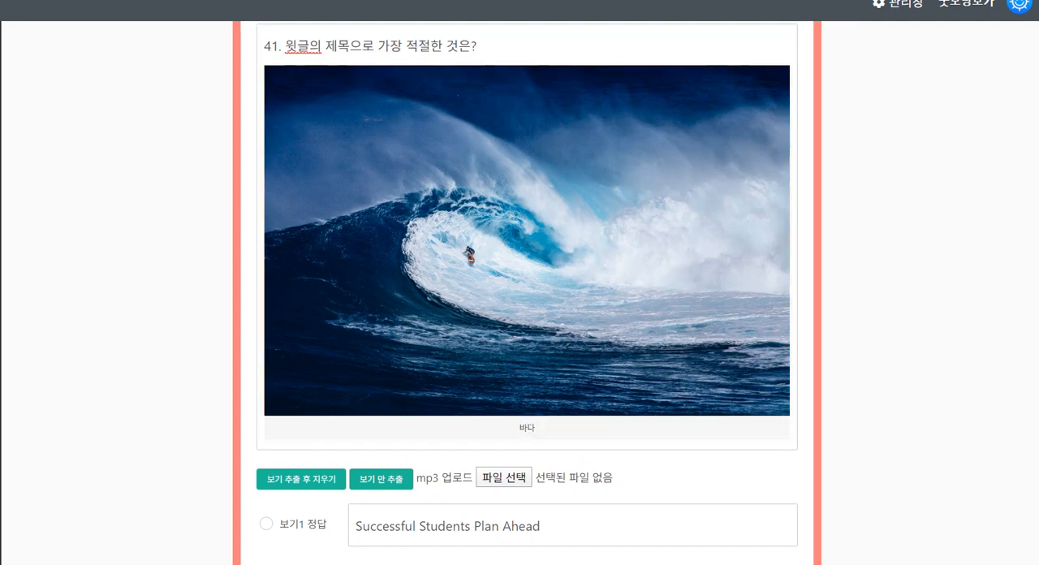
Embed the YouTube video youtube.com/watch?v=Y65MjGUZb8U between question 41's text and the image, and save the item
scroll(528, 325, "up", 3)
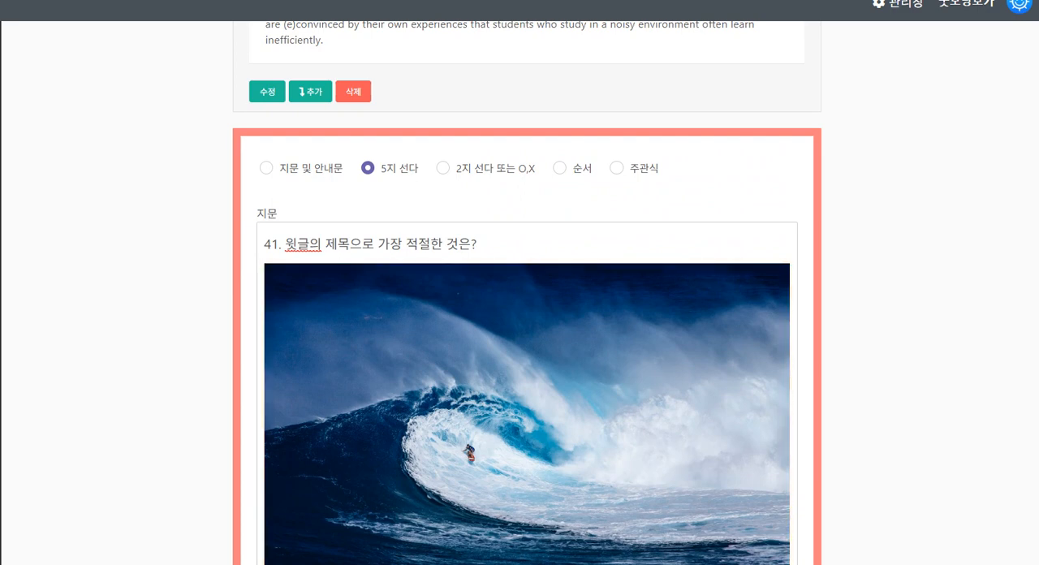
left_click(478, 244)
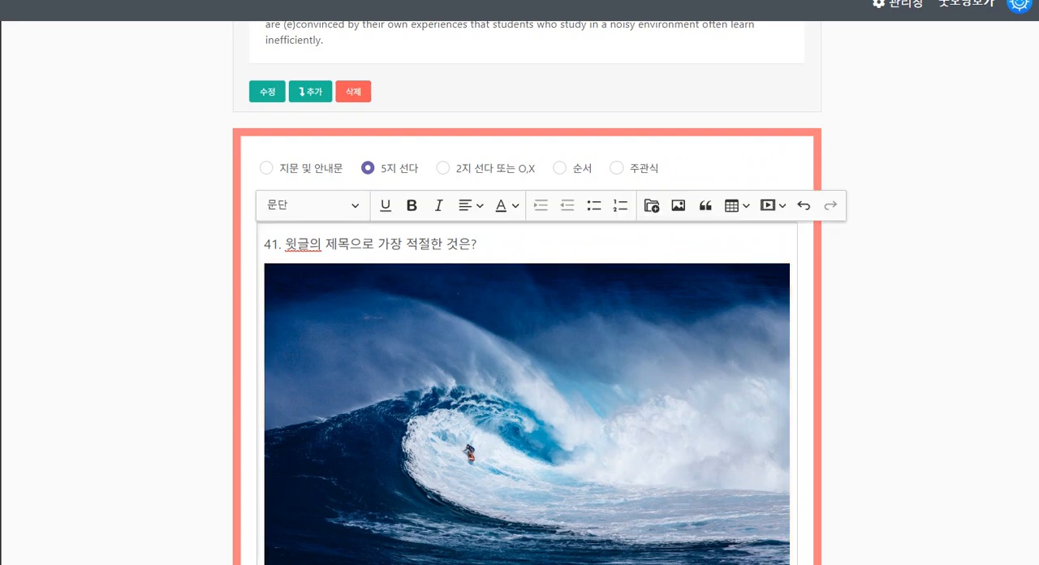
key("Return")
left_click(769, 206)
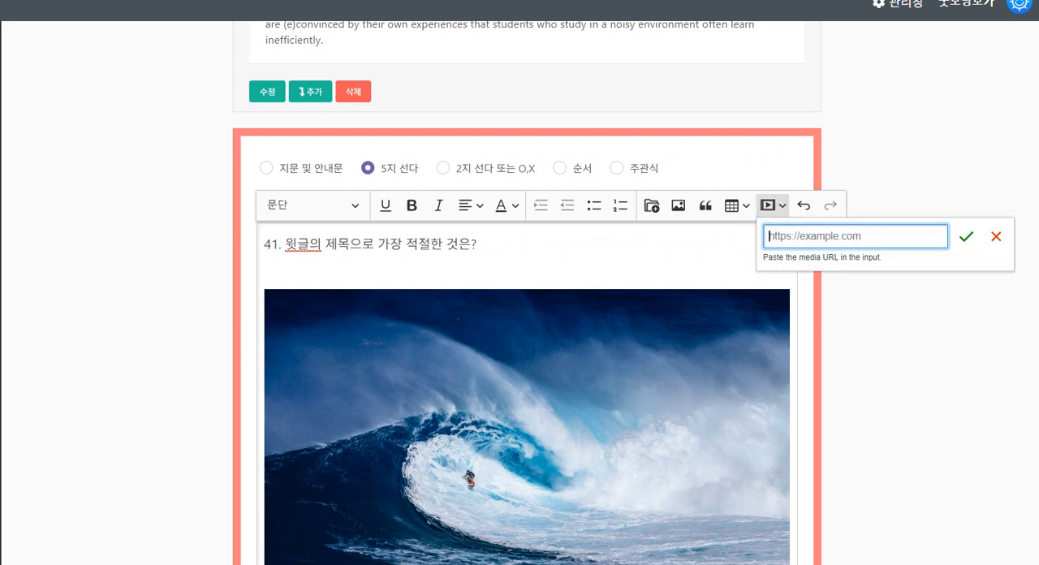
key("ctrl+v")
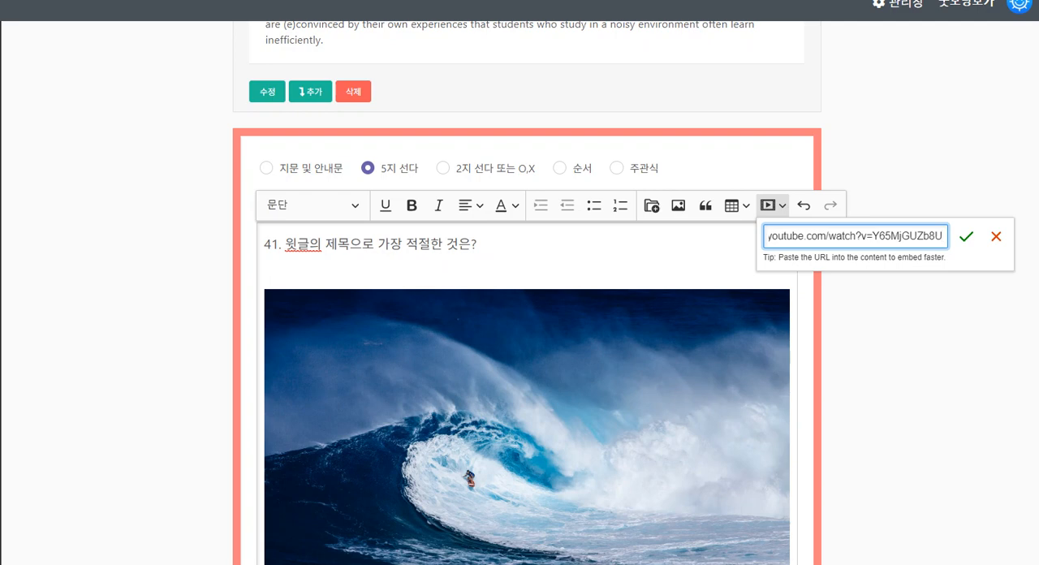
left_click(967, 236)
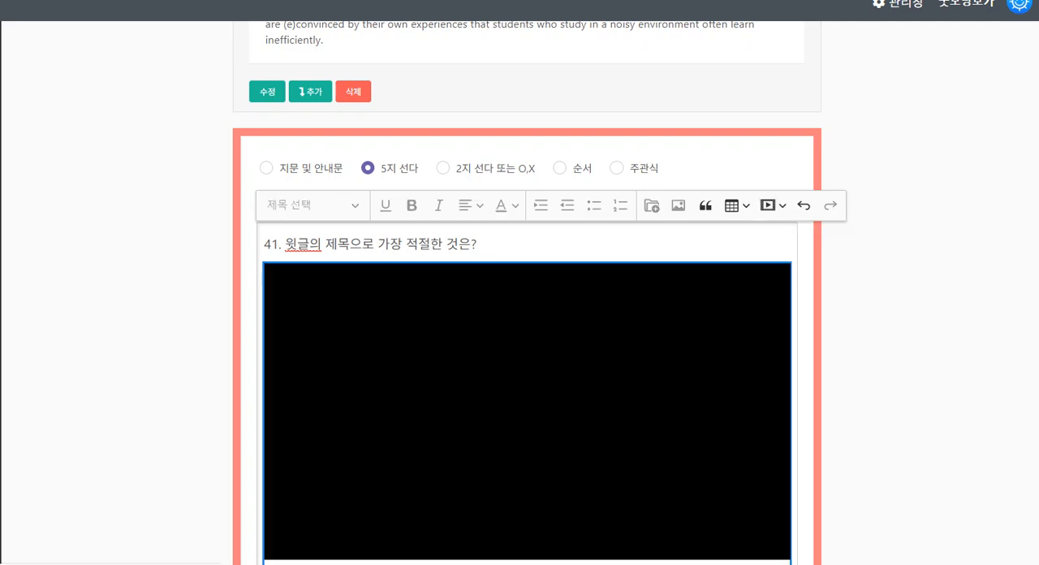
scroll(528, 324, "down", 1)
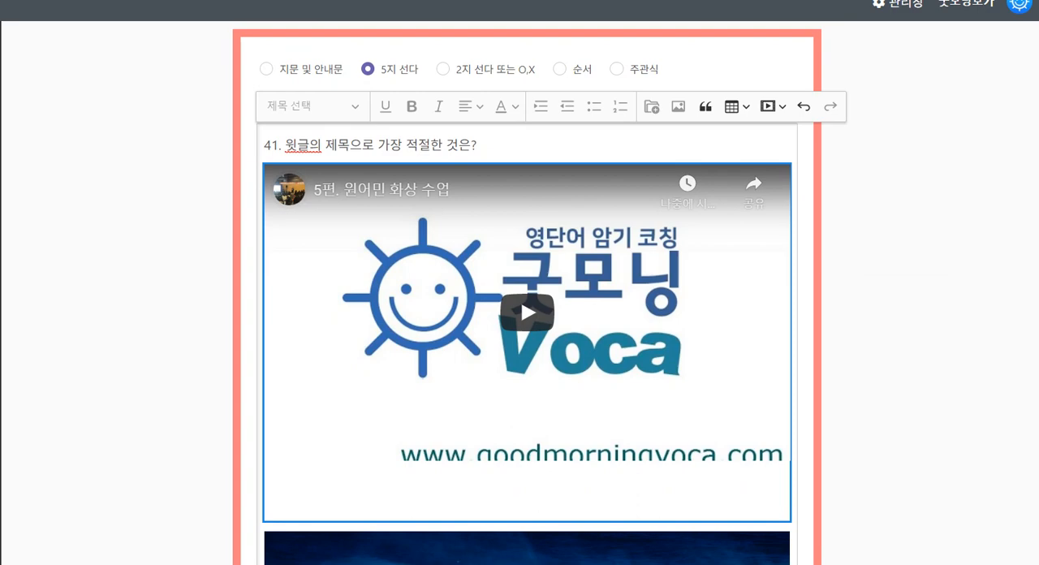
scroll(527, 325, "down", 4)
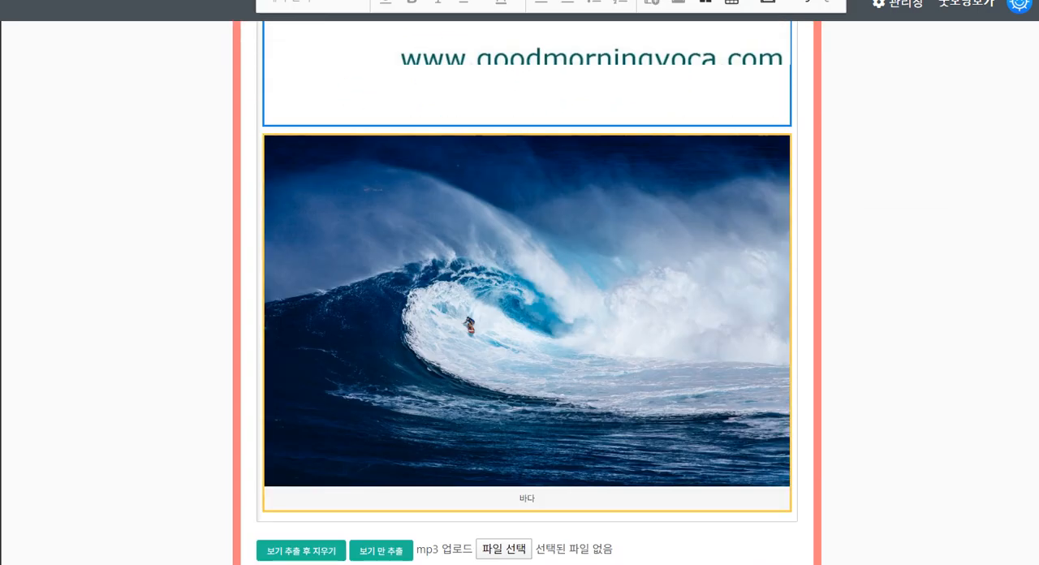
scroll(528, 325, "down", 5)
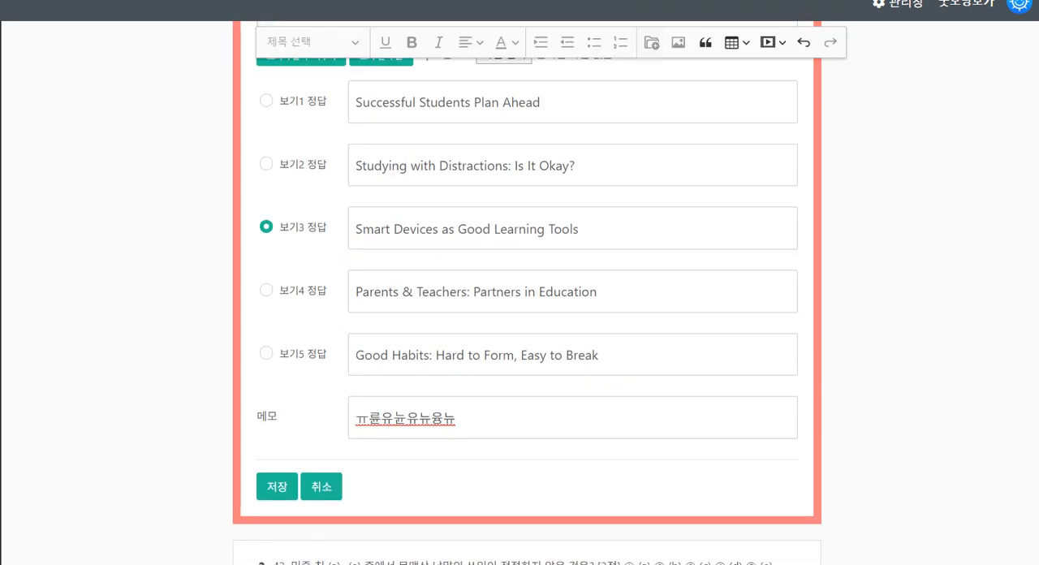
left_click(277, 487)
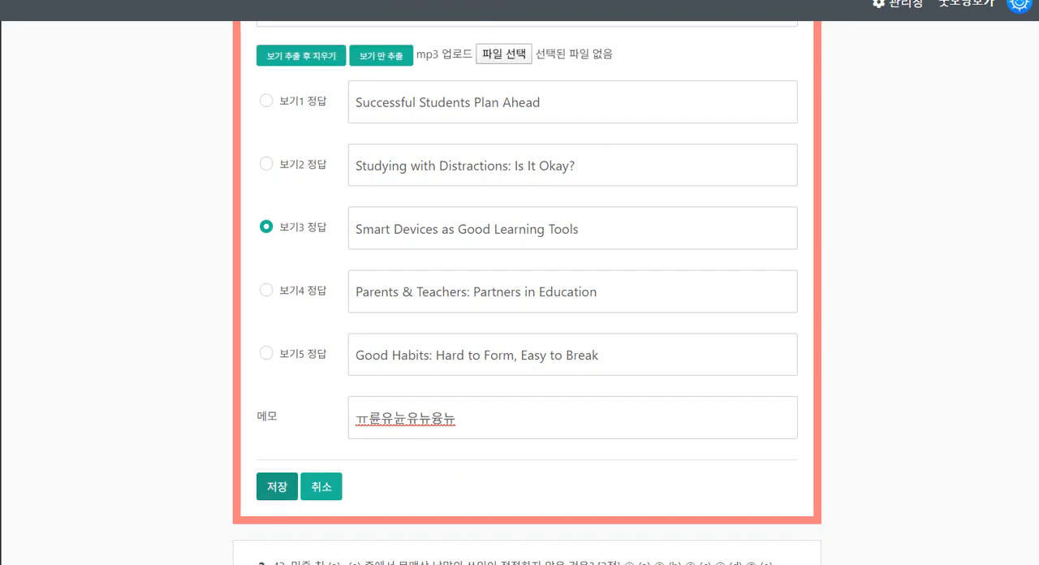
Play the embedded video in the saved question 41 item briefly and pause it
scroll(528, 324, "up", 9)
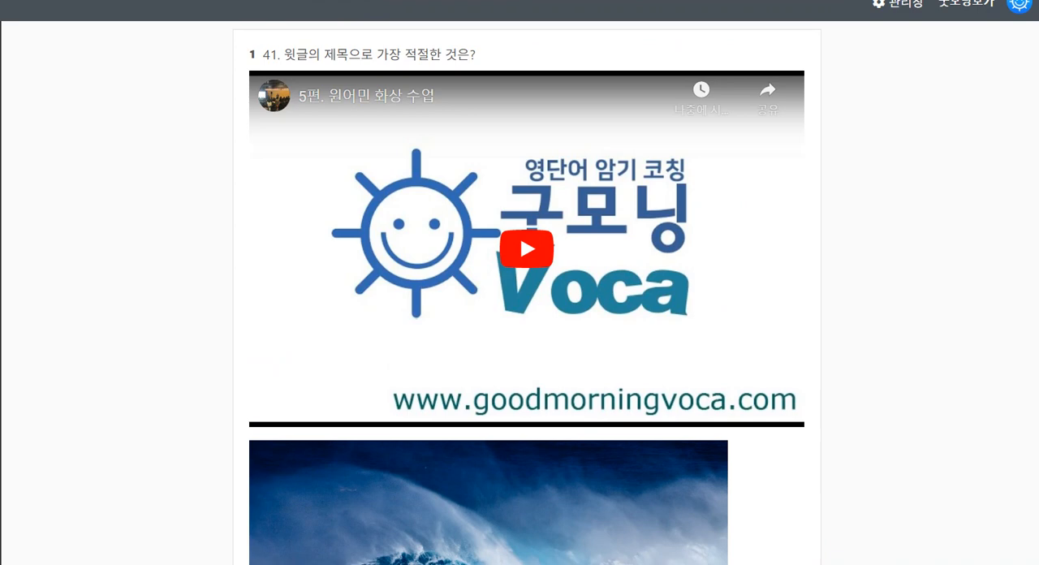
left_click(527, 249)
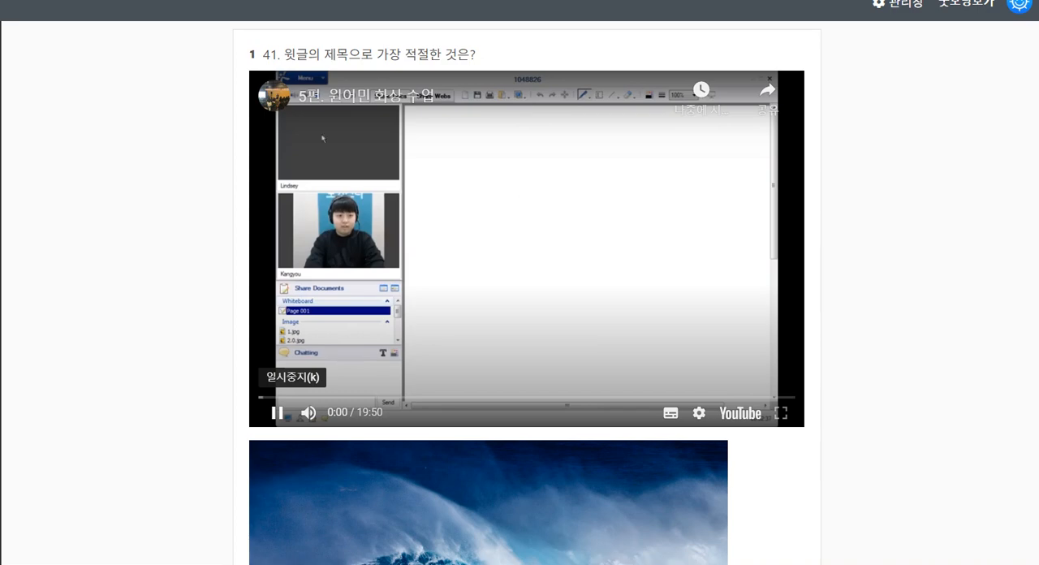
left_click(277, 413)
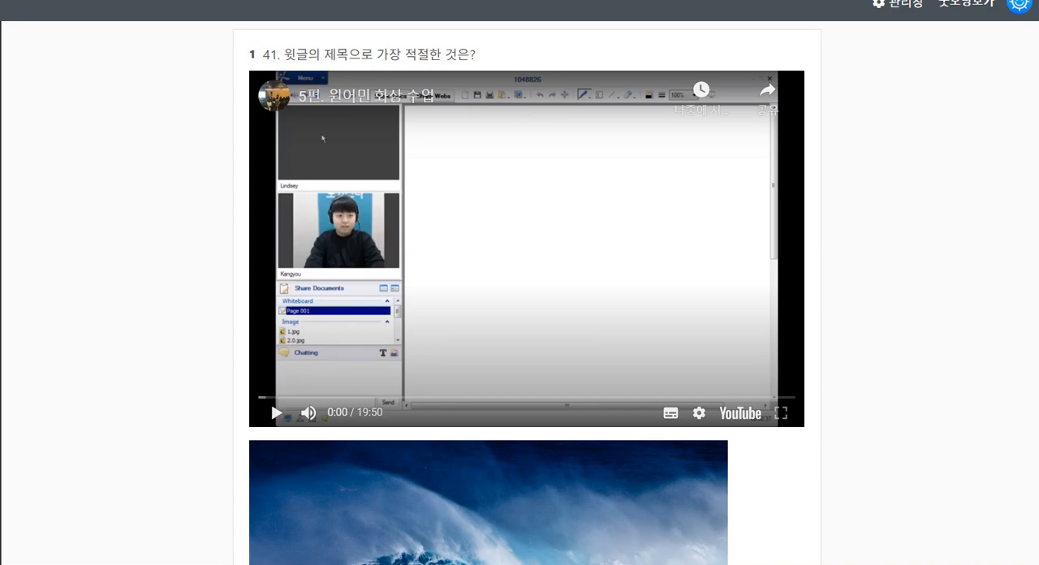
Open question 42 for editing, extract its answer choices while clearing them from the text, and mark choice 3 as the correct answer
scroll(527, 325, "down", 10)
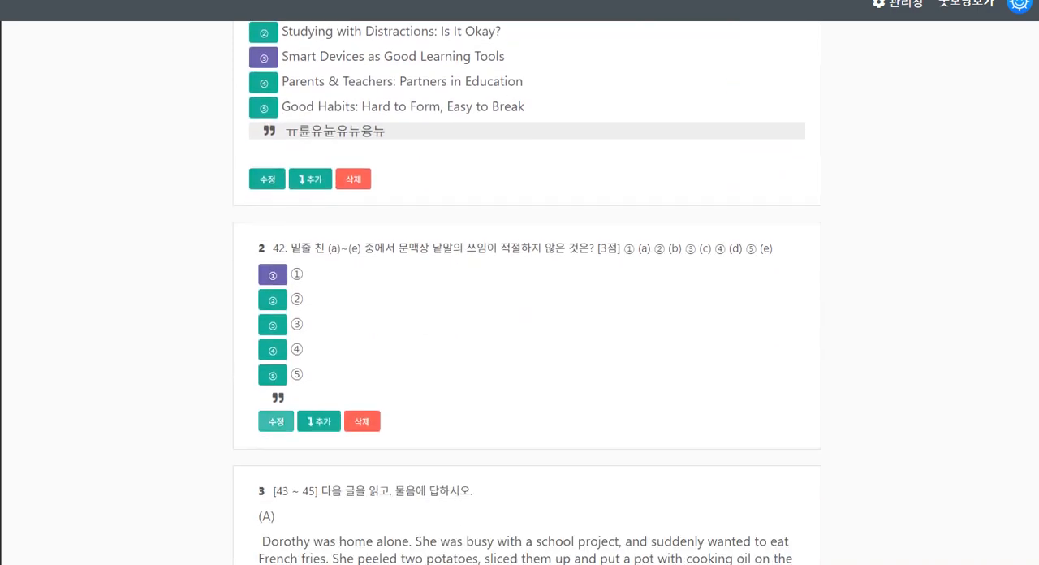
left_click(276, 421)
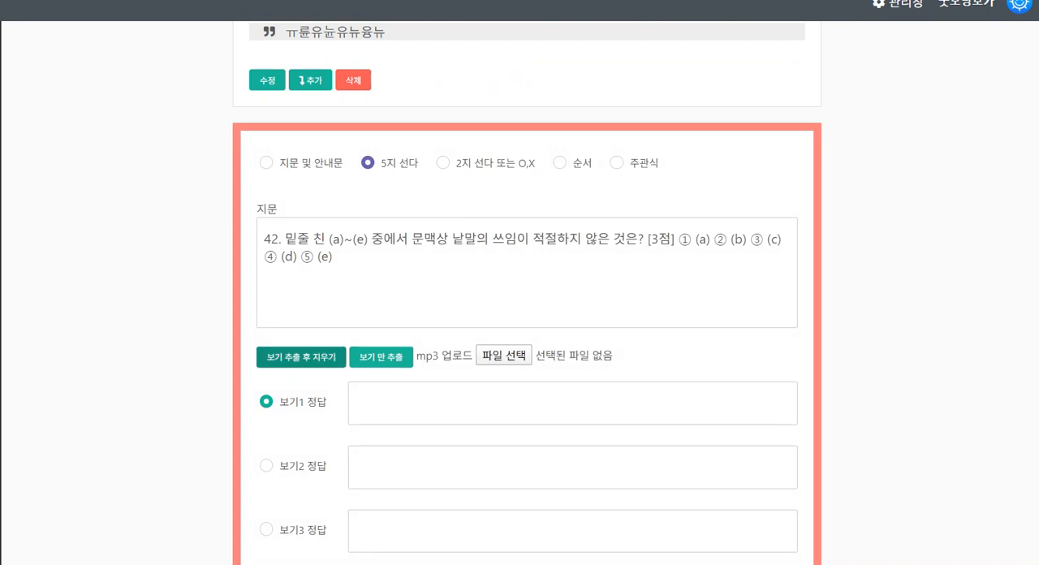
left_click(301, 357)
scroll(301, 357, "down", 1)
left_click(267, 360)
scroll(267, 360, "down", 2)
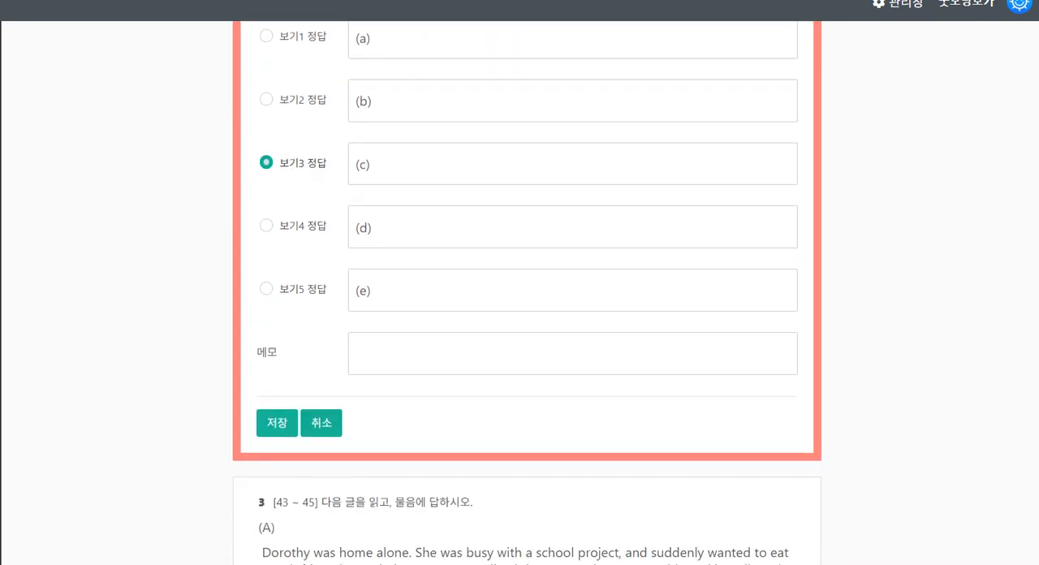
Enter the memo ㅠㄹ유 ㄴ유 for question 42 and save the item
left_click(572, 354)
type("ㅠㄹ유 ㄴ유")
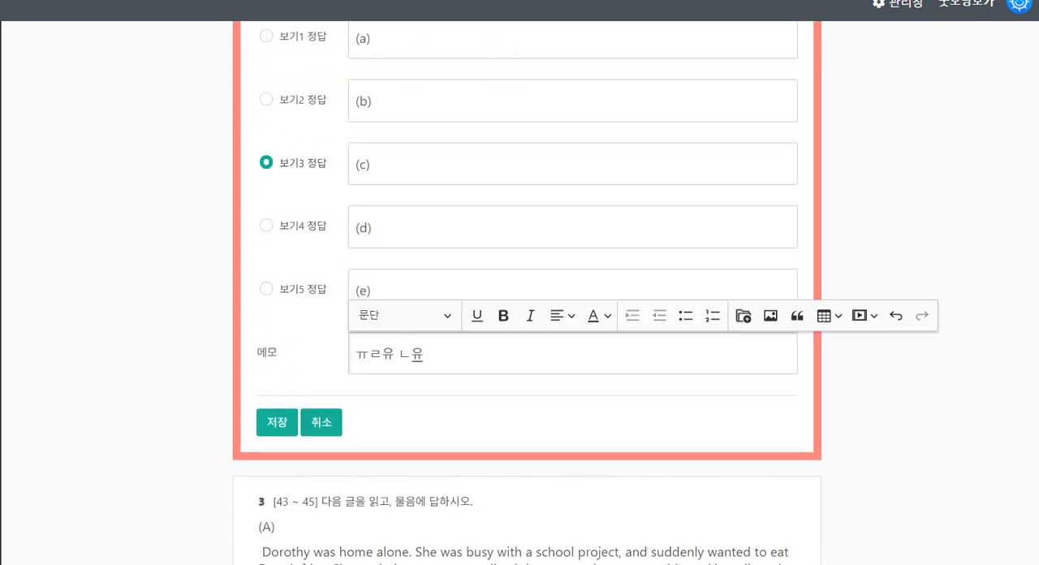
left_click(277, 422)
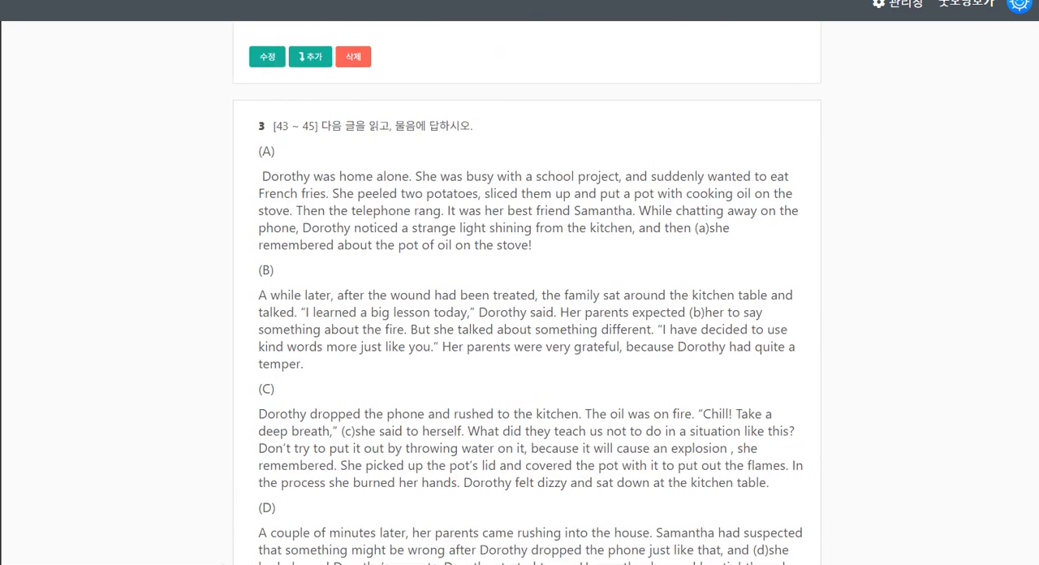
Review the saved question 41 and 42 items and the text of the [43 ~ 45] passage
scroll(277, 422, "up", 6)
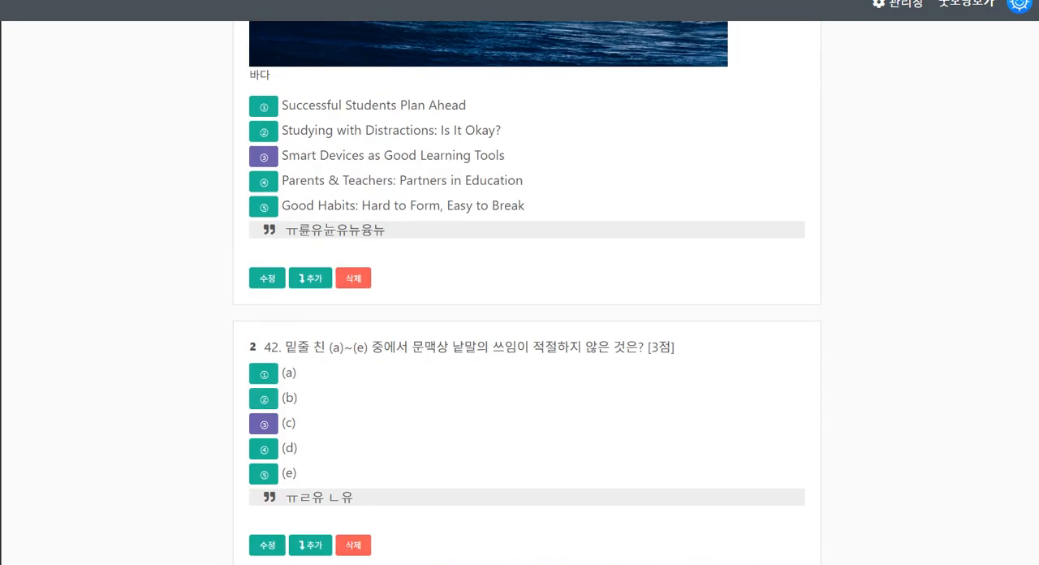
mouse_move(397, 460)
left_mouse_down()
mouse_move(203, 472)
mouse_move(470, 449)
left_mouse_up()
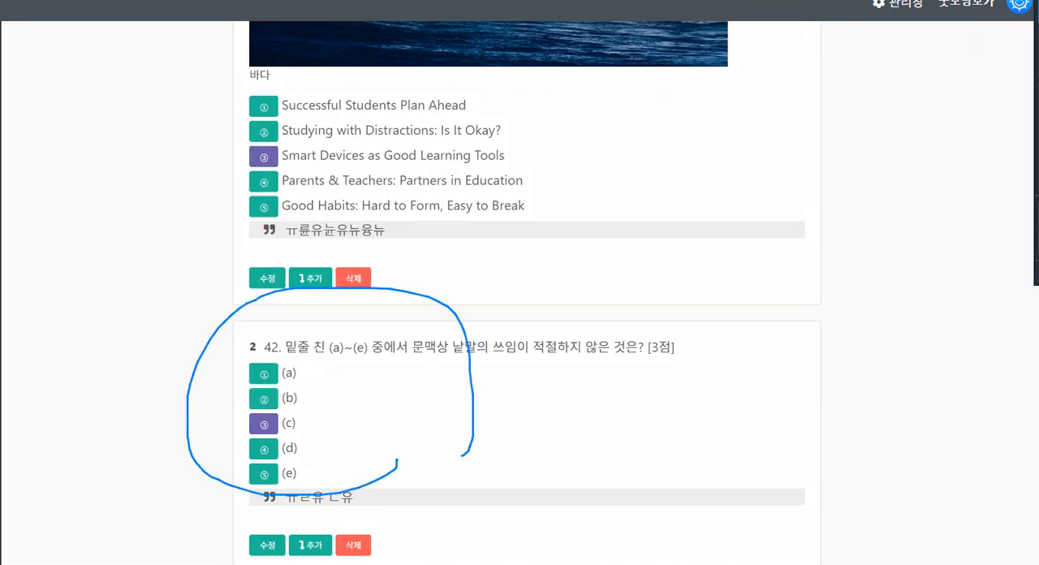
key("Escape")
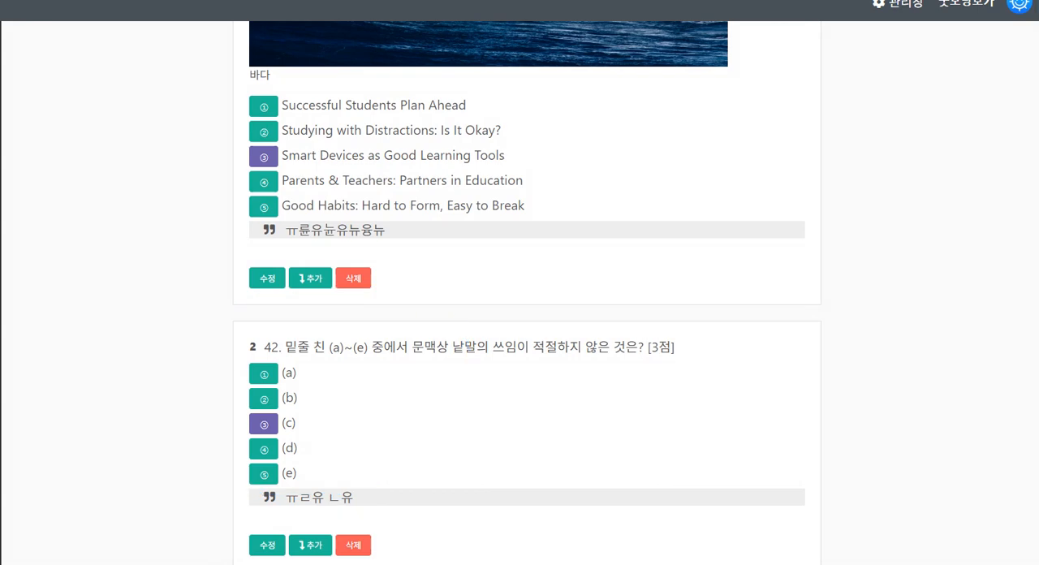
scroll(527, 292, "up", 9)
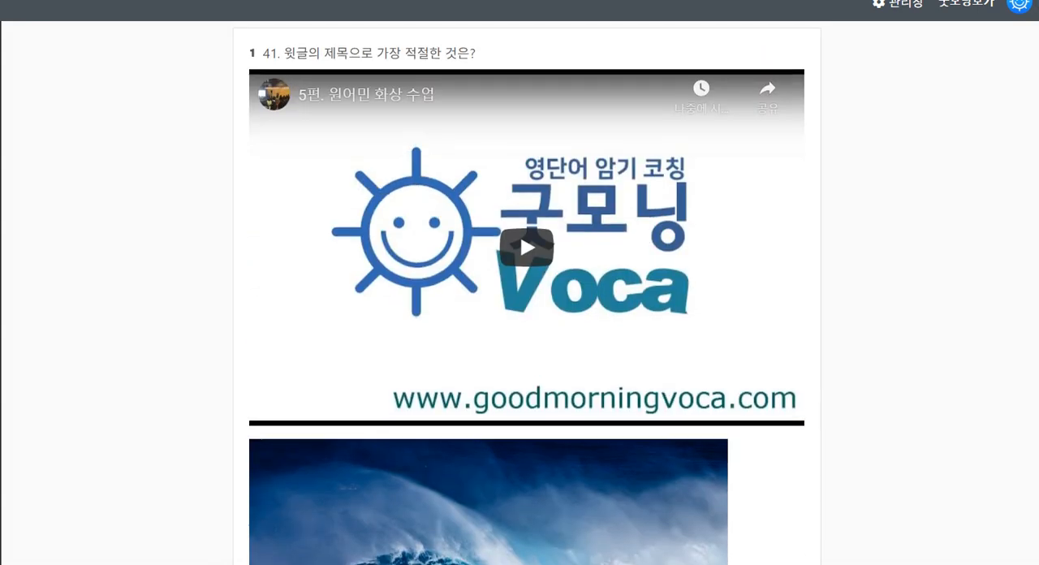
scroll(527, 292, "down", 5)
scroll(527, 292, "down", 10)
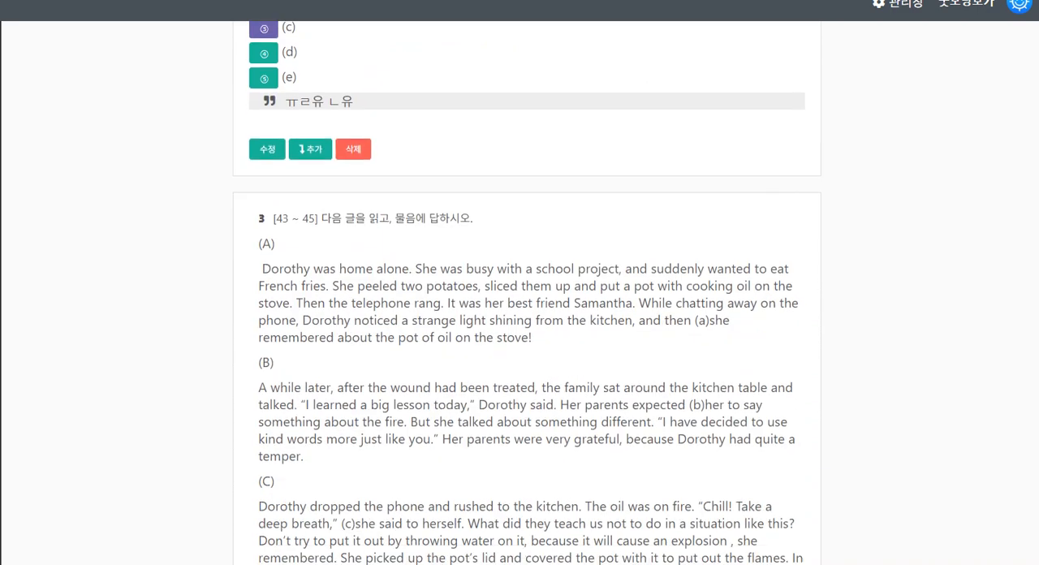
left_click_drag(261, 145, 533, 239)
scroll(533, 238, "down", 2)
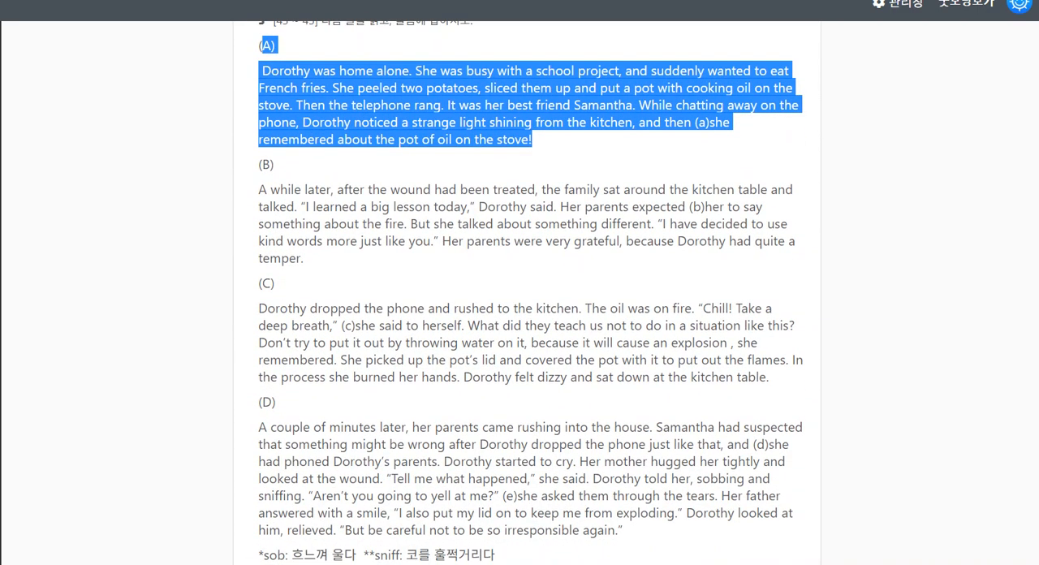
scroll(533, 239, "up", 4)
left_click(533, 239)
Open the [43 ~ 45] passage item for editing, mark choice 4 as the correct answer and enter the memo 뉴
scroll(533, 238, "down", 5)
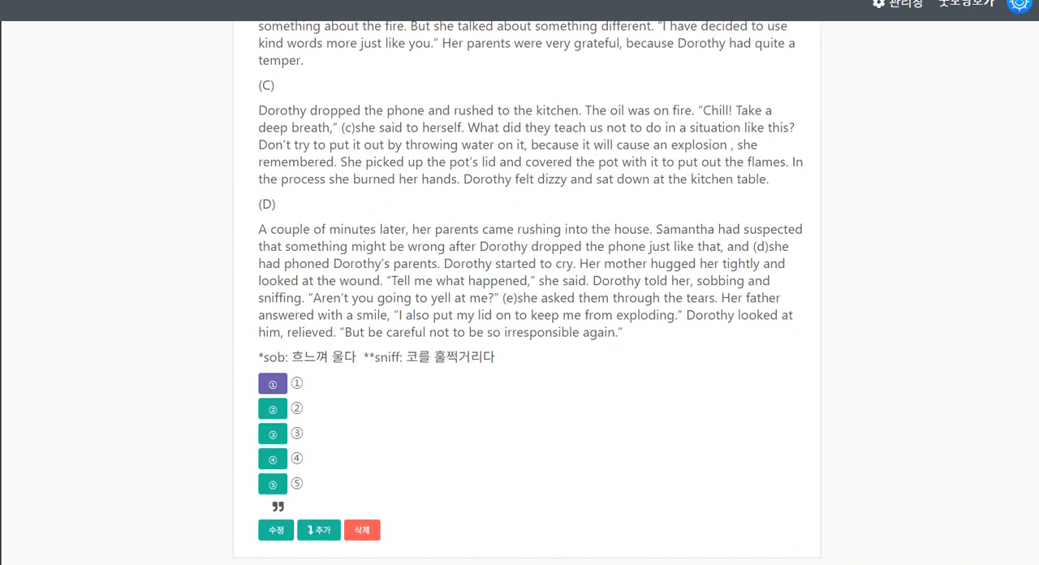
left_click(276, 531)
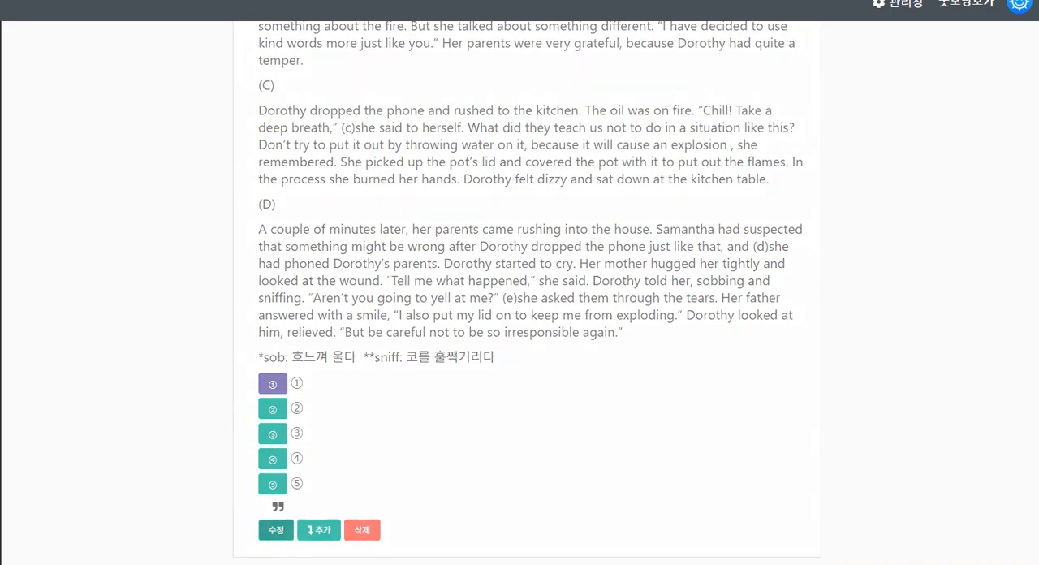
scroll(528, 293, "down", 5)
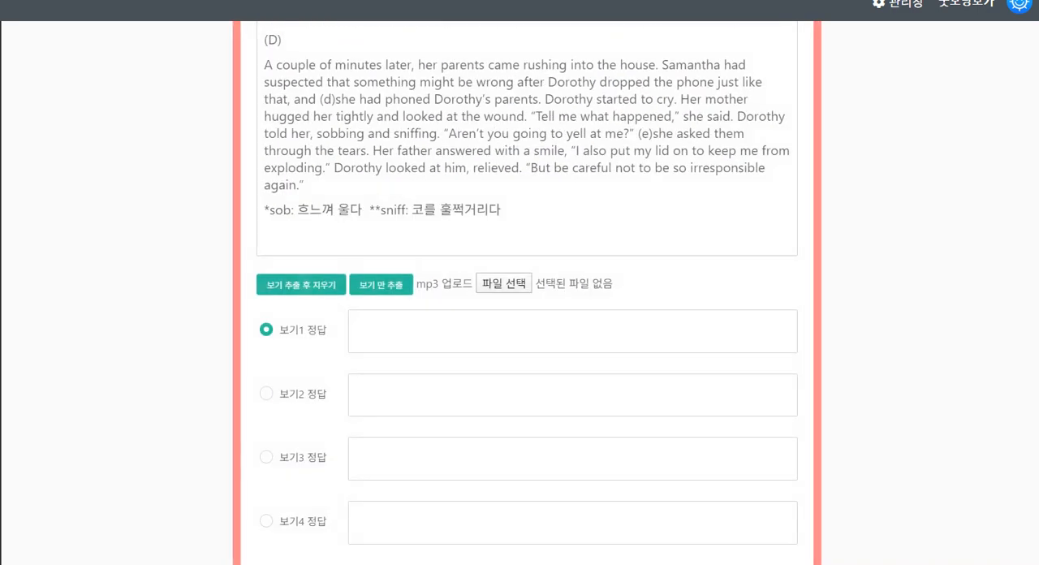
left_click(267, 423)
scroll(267, 422, "down", 4)
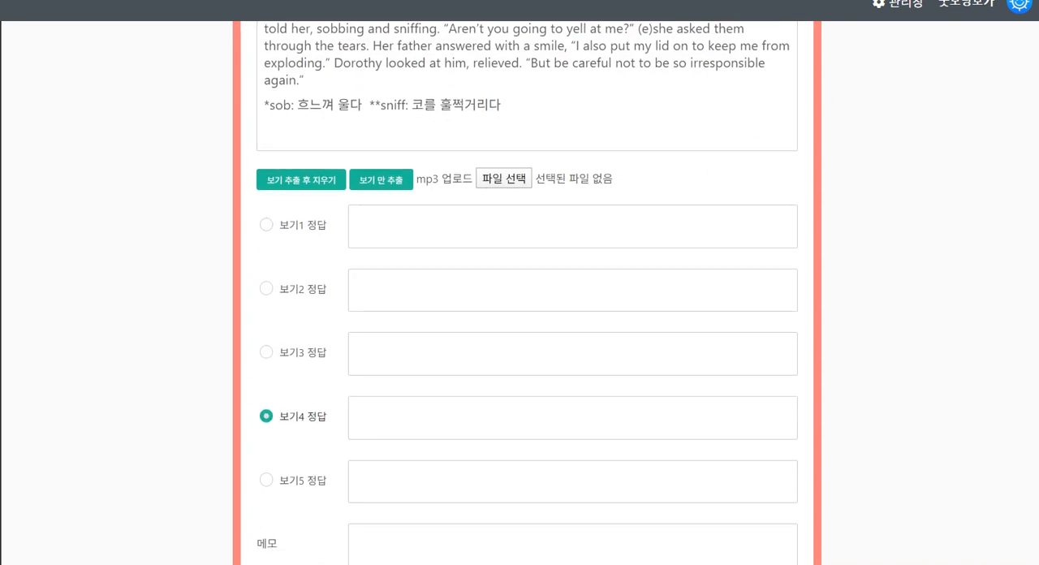
left_click(520, 254)
type("뉴뉴")
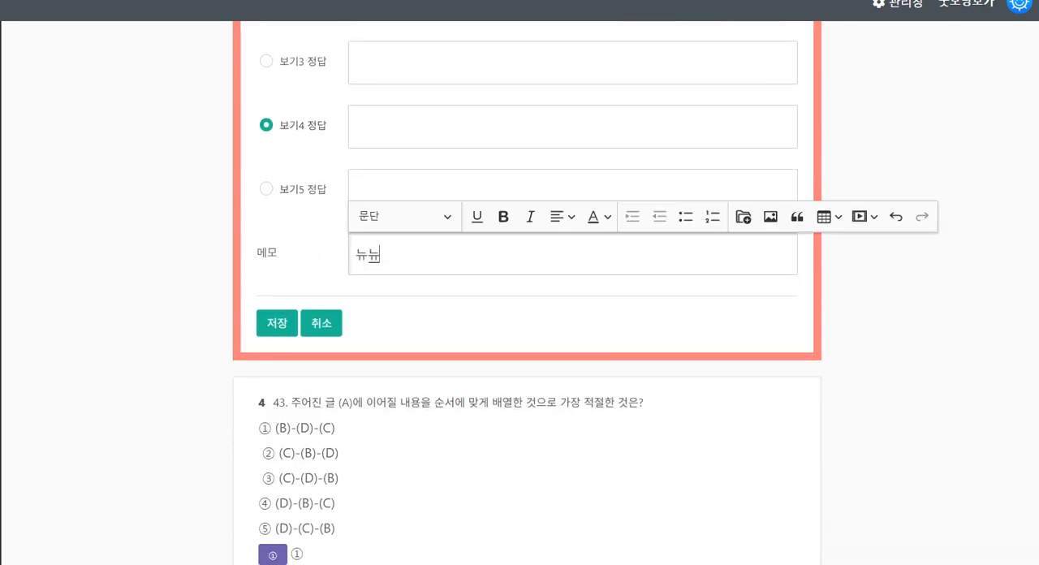
Set the [43 ~ 45] passage item's type to 지문 및 안내문
scroll(520, 254, "up", 4)
scroll(528, 292, "up", 1)
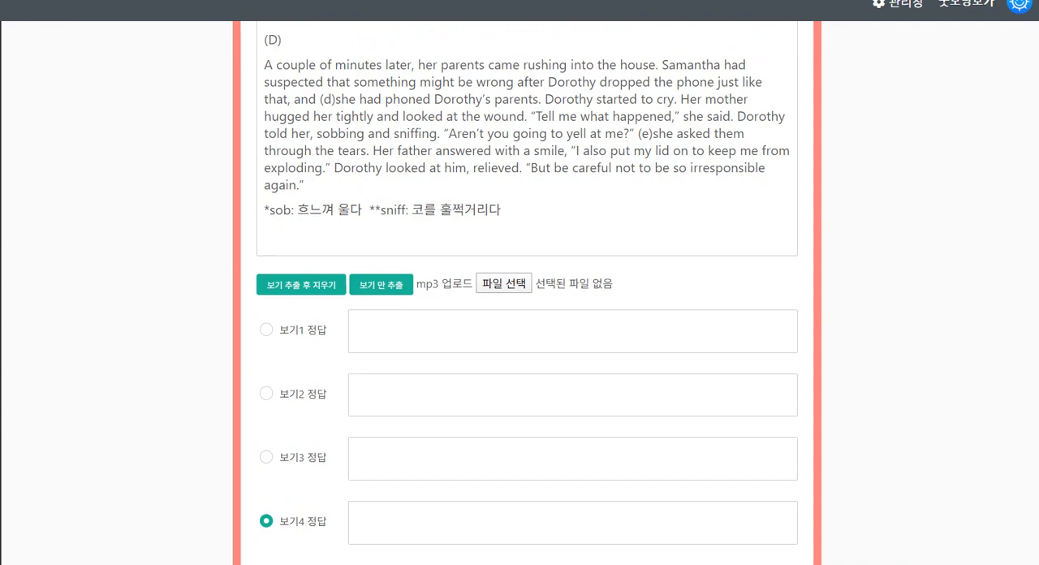
scroll(528, 293, "up", 3)
scroll(528, 292, "down", 4)
scroll(528, 292, "up", 4)
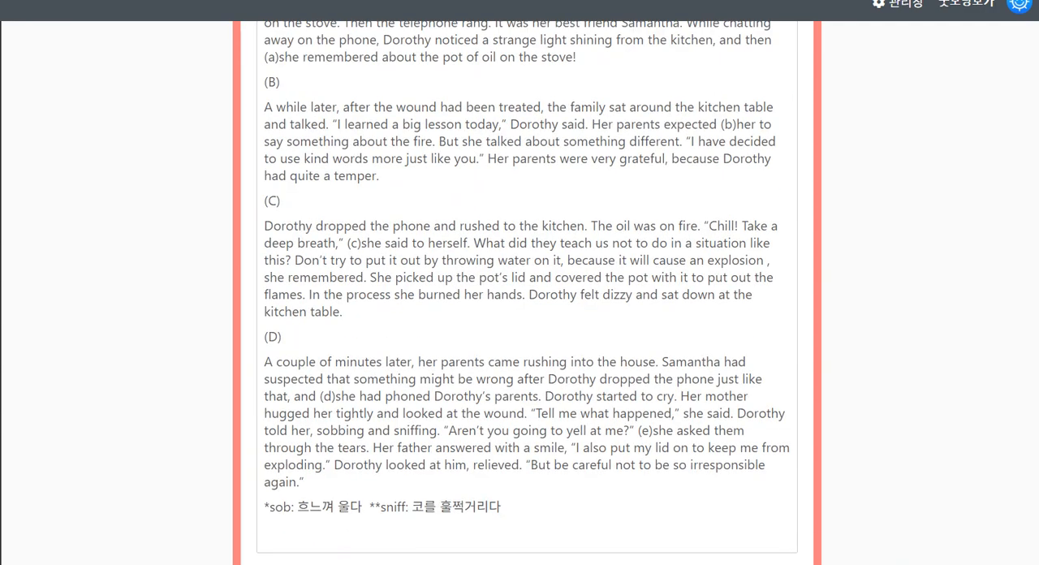
scroll(528, 292, "up", 3)
left_click(267, 133)
scroll(528, 293, "down", 1)
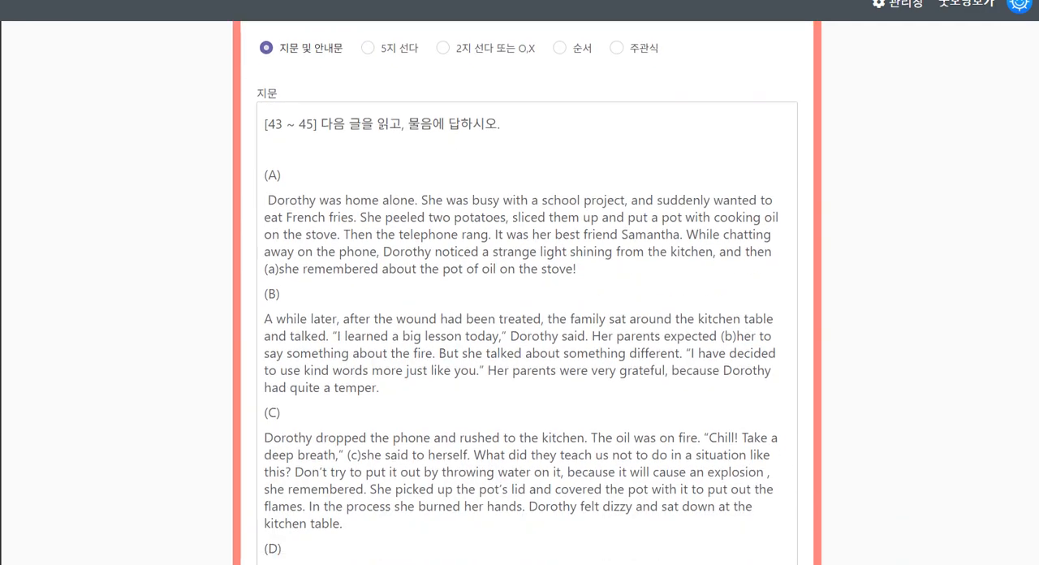
Insert a table with four rows and one column directly below the [43 ~ 45] instruction line of the passage
left_click(281, 161)
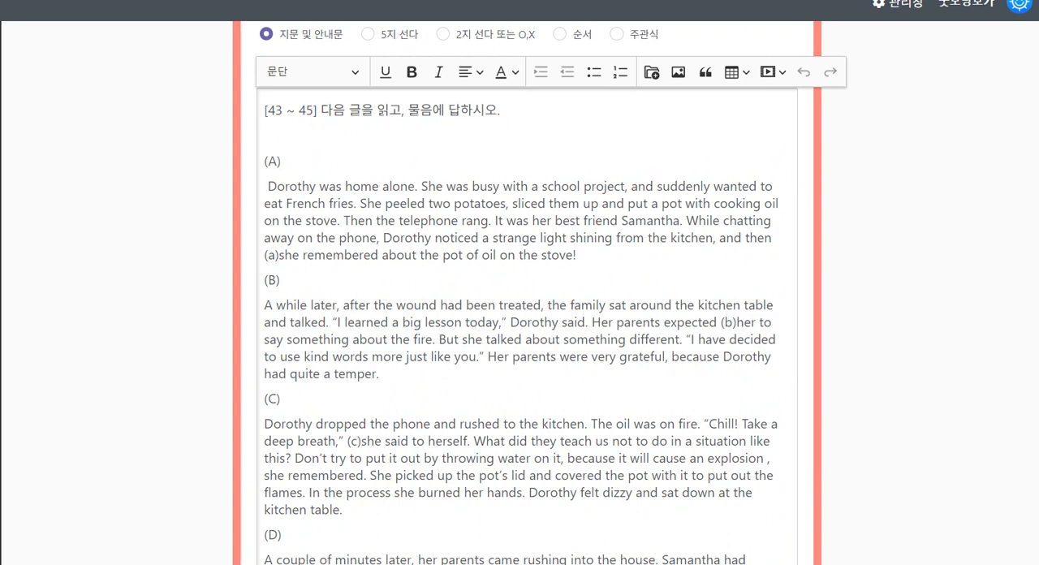
left_click(738, 71)
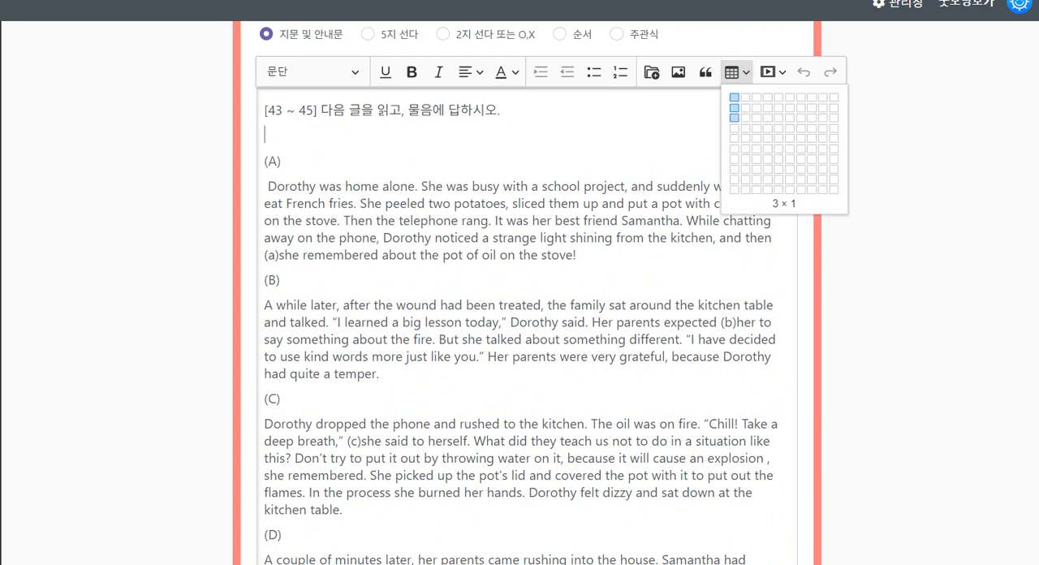
left_click(735, 118)
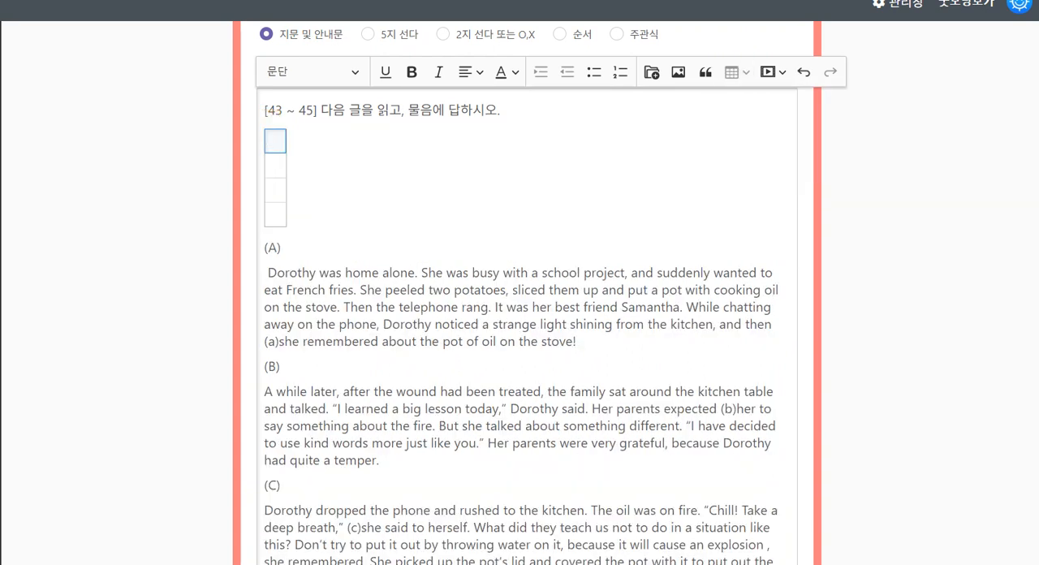
Copy paragraph (A) into the table's first row and paragraph (B) into its second row, including their labels
left_click_drag(265, 247, 577, 342)
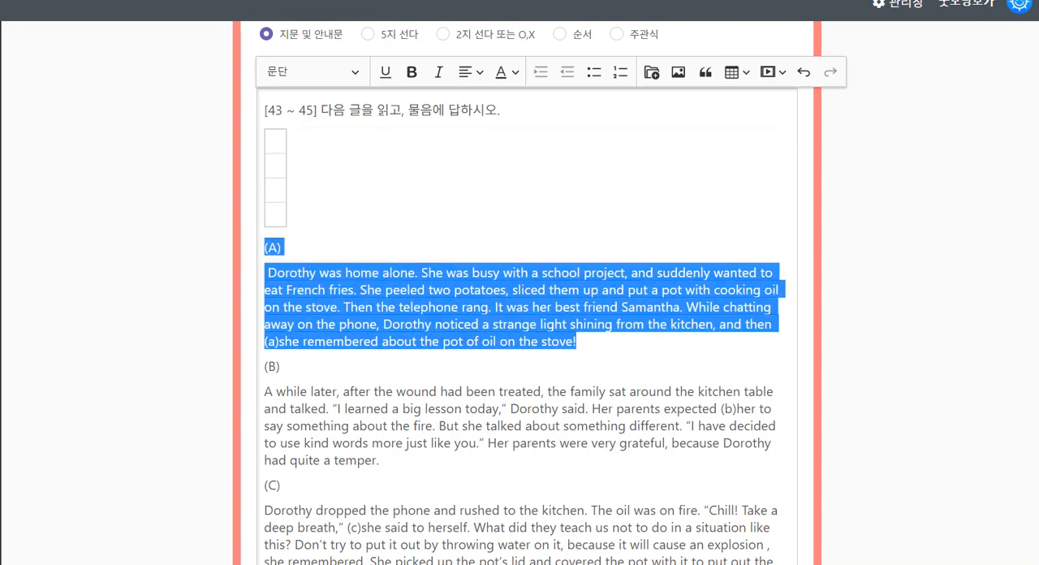
key("ctrl+c")
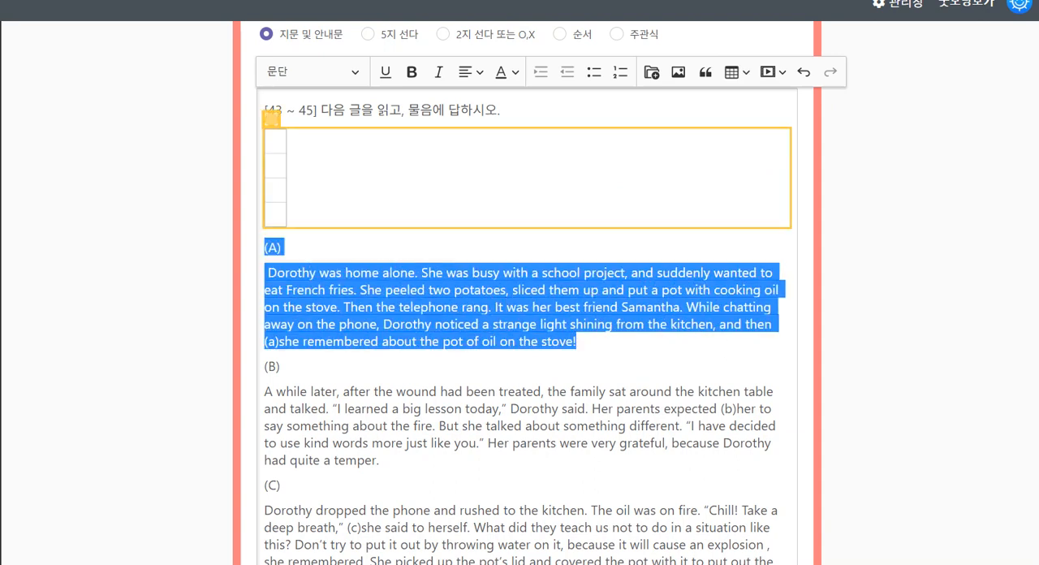
left_click(274, 140)
key("ctrl+v")
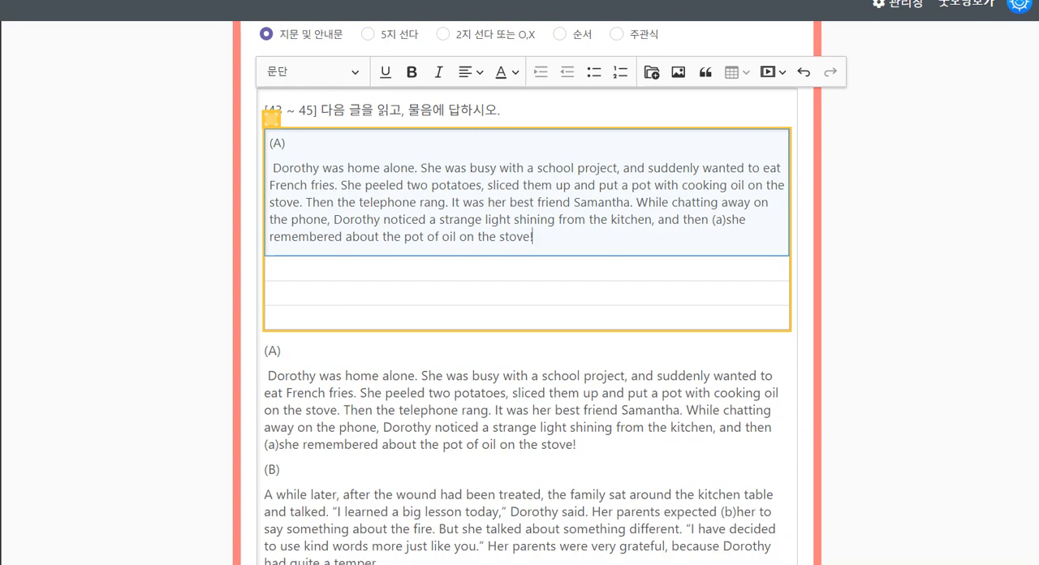
scroll(519, 365, "down", 2)
left_click_drag(266, 370, 380, 464)
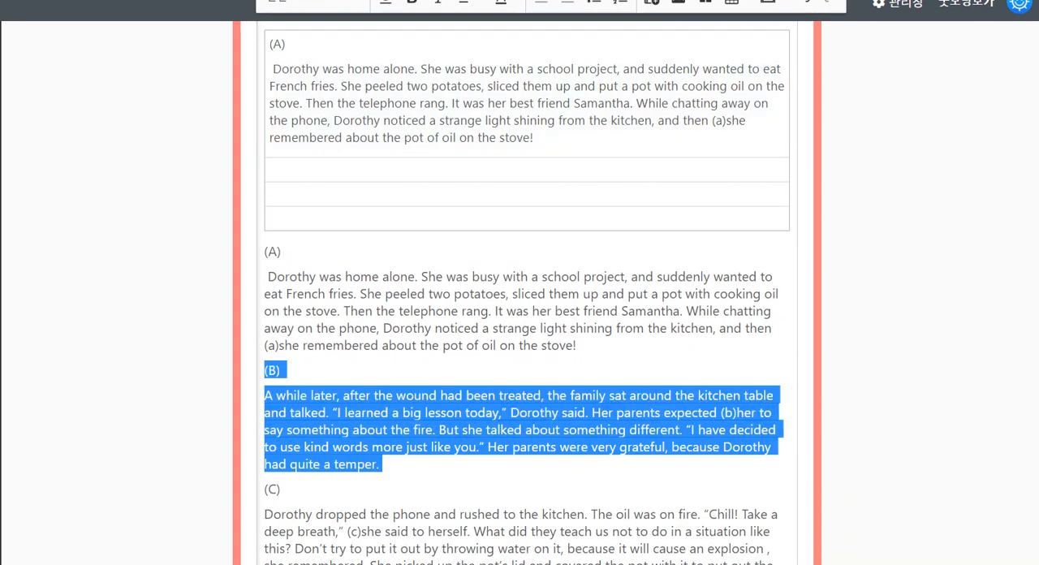
left_click(273, 170)
key("ctrl+v")
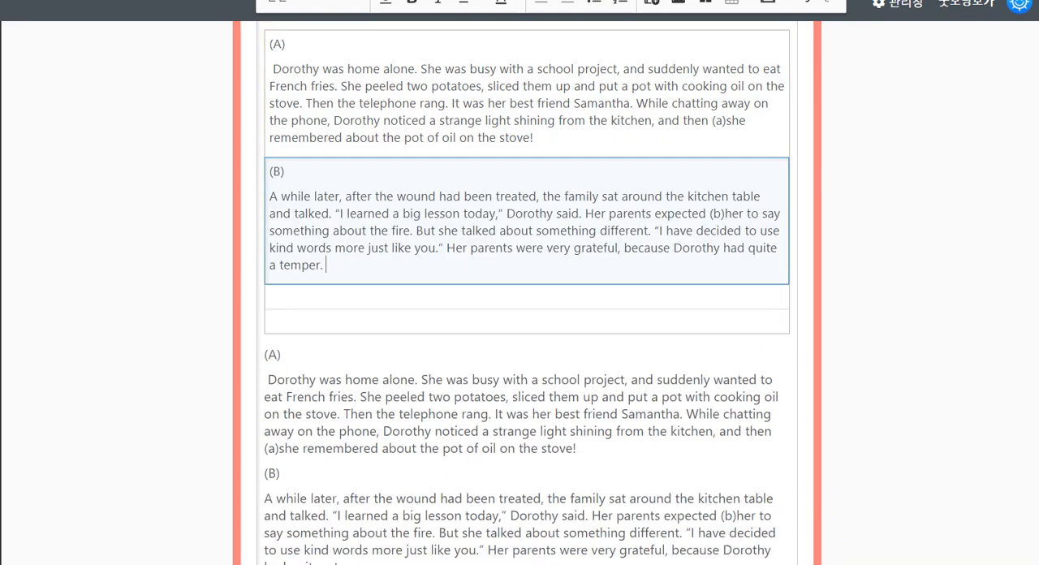
Delete the original (A) and (B) paragraphs that remain below the table
scroll(520, 325, "down", 4)
left_click_drag(380, 370, 265, 157)
key("Delete")
scroll(519, 292, "up", 1)
scroll(519, 325, "up", 1)
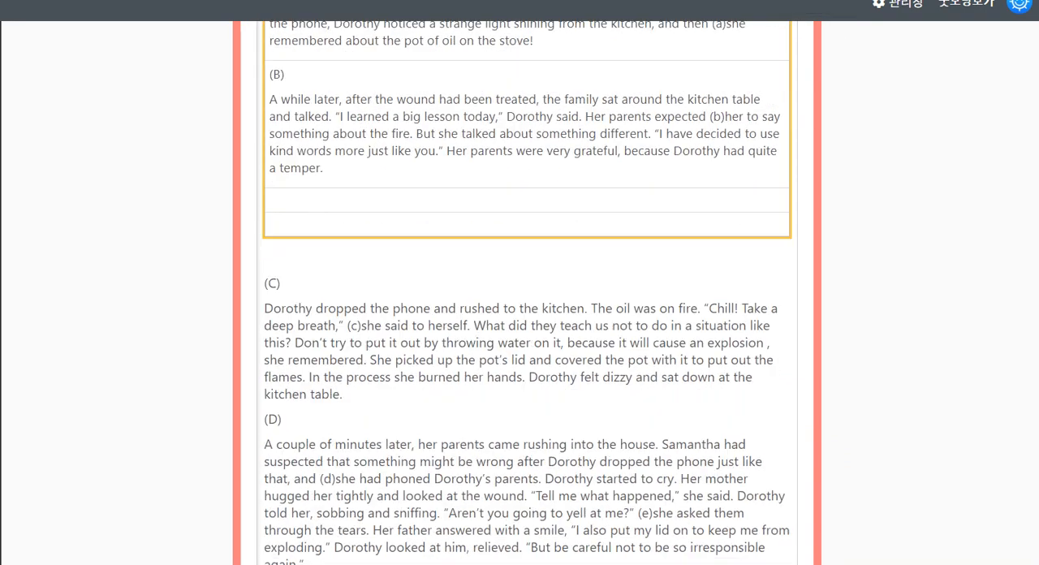
Save the [43 ~ 45] passage item and check the (A) and (B) text in its table rows
scroll(520, 325, "down", 10)
scroll(519, 324, "up", 12)
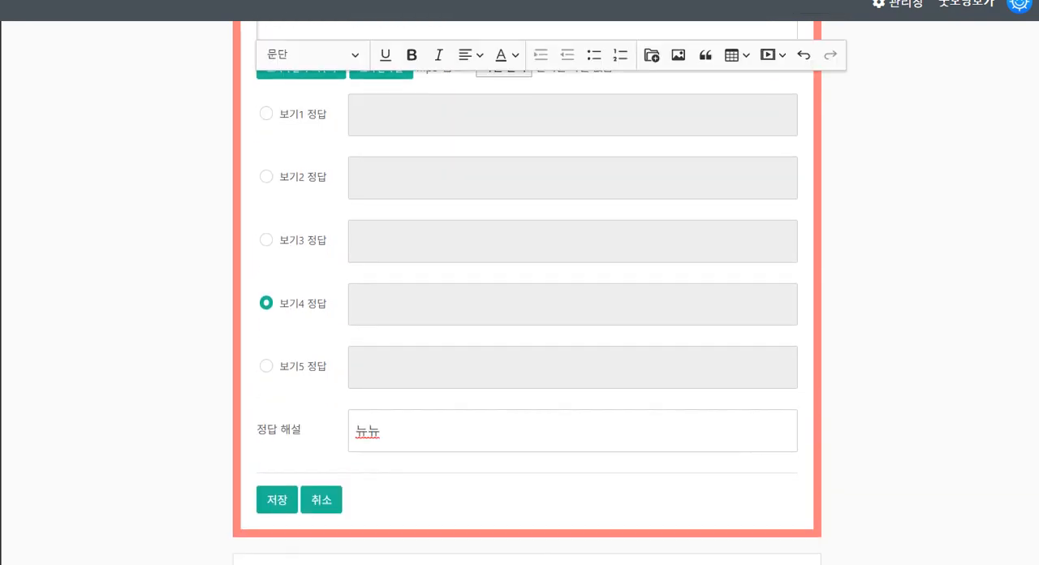
scroll(520, 325, "up", 2)
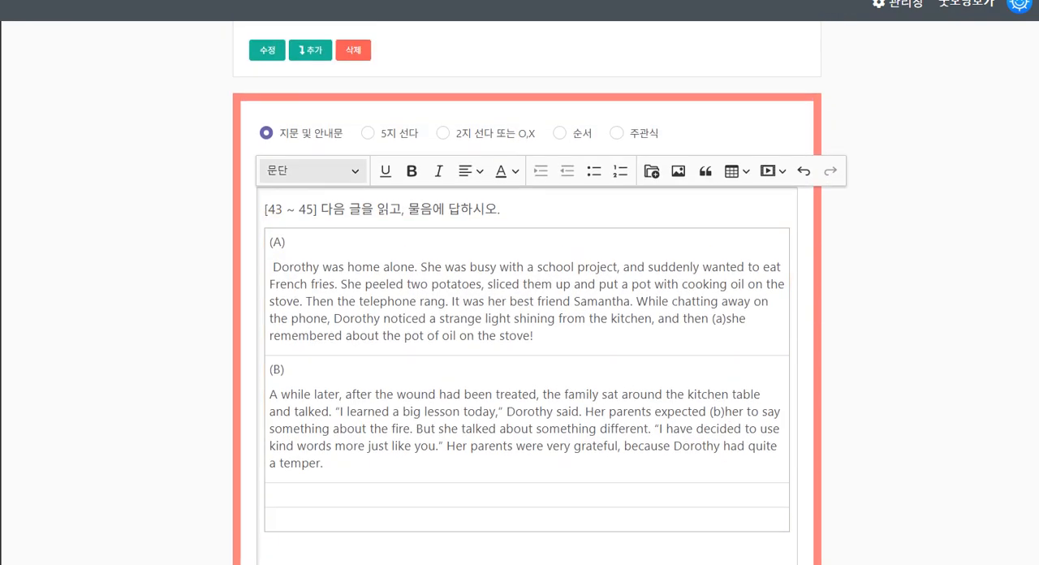
scroll(520, 325, "down", 14)
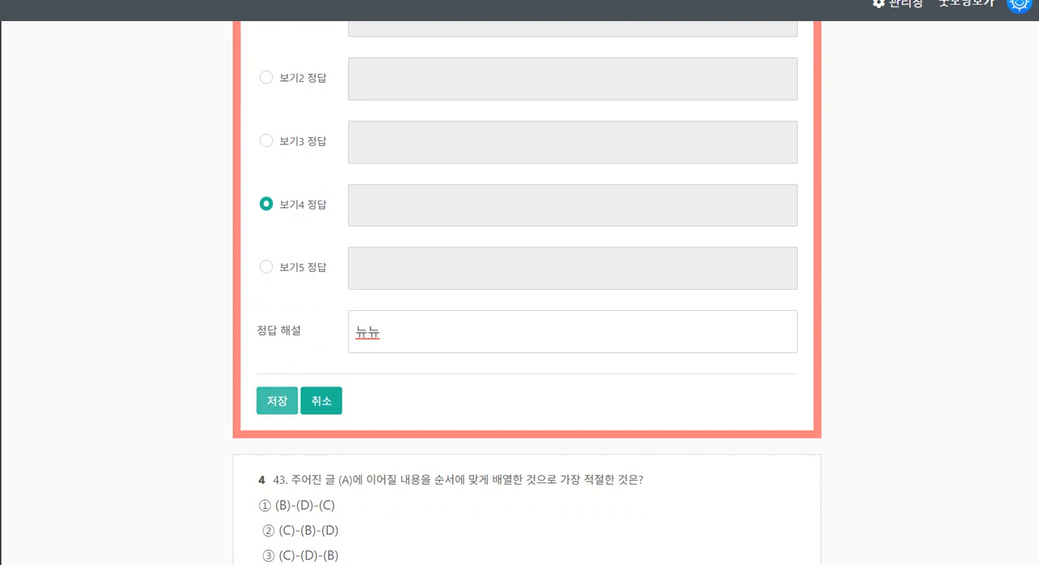
left_click(277, 400)
scroll(520, 325, "up", 11)
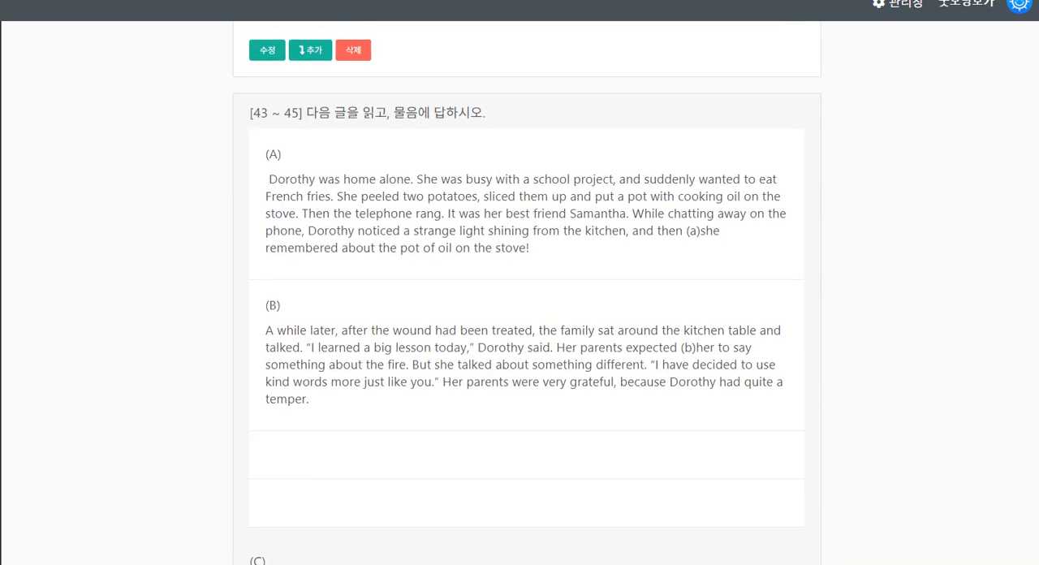
left_click_drag(266, 154, 532, 249)
left_click_drag(268, 305, 312, 399)
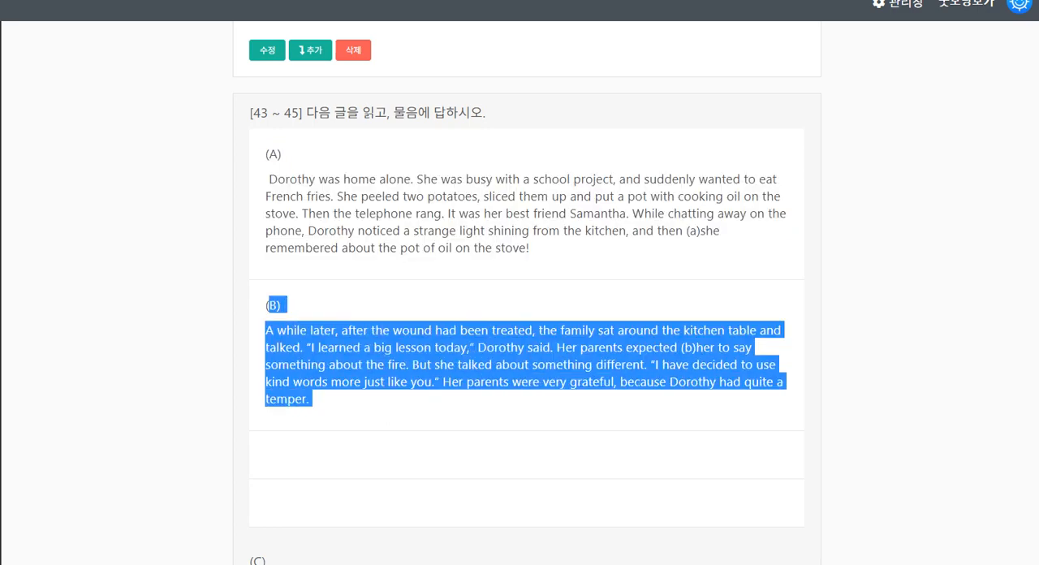
Open question 43 for editing and extract its five answer choices, removing them from the question text
scroll(527, 325, "down", 3)
scroll(527, 325, "down", 7)
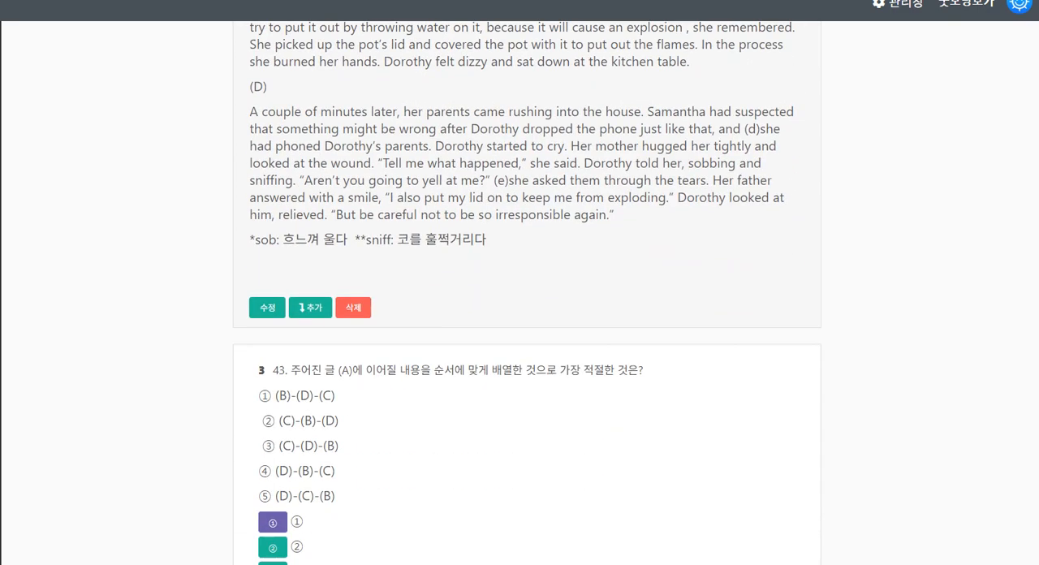
scroll(527, 325, "down", 3)
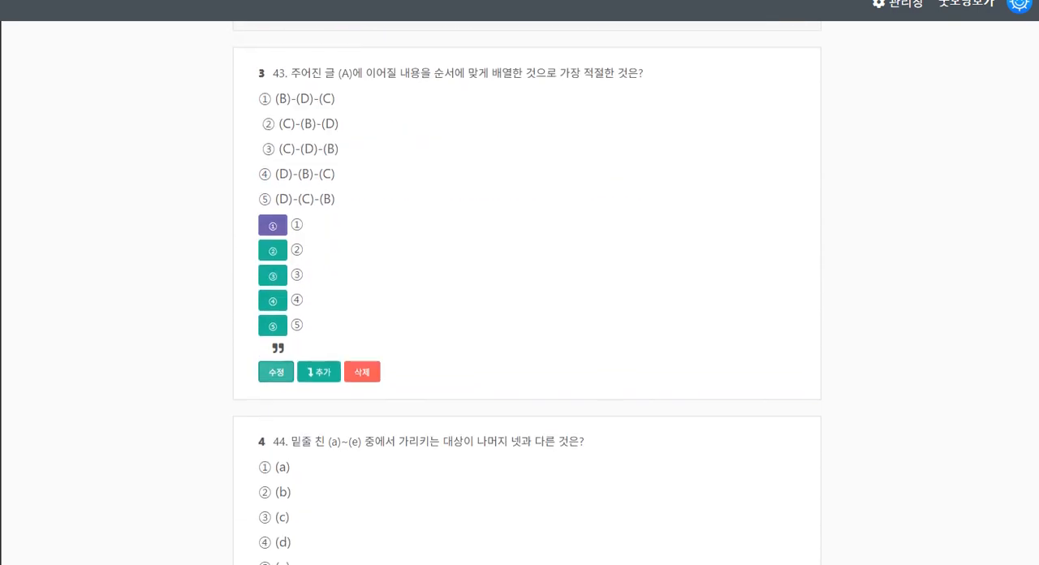
left_click(276, 372)
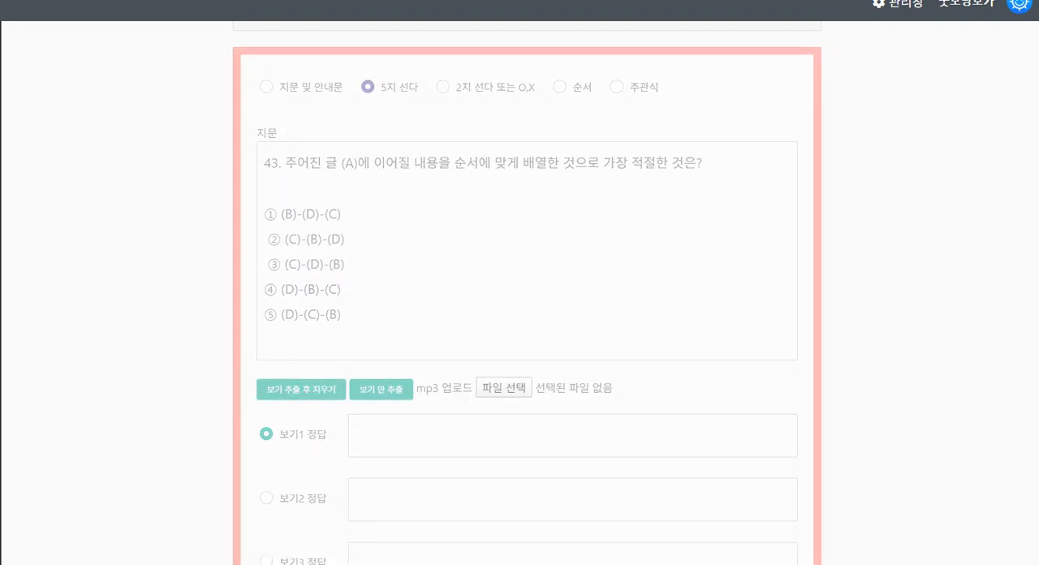
scroll(301, 324, "down", 1)
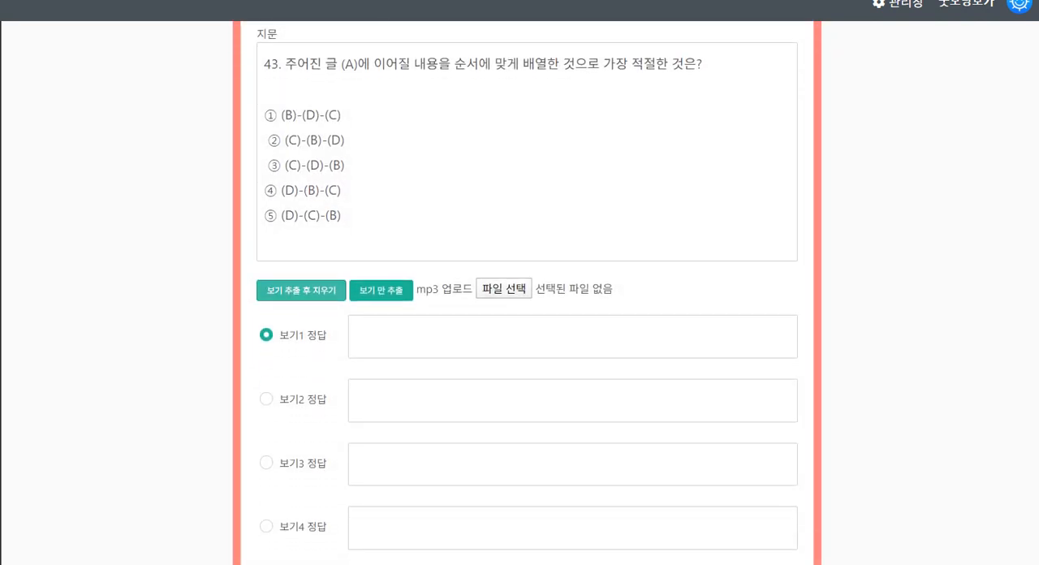
left_click(301, 290)
Mark choice 3, (C)-(D)-(B), as the correct answer to question 43 and save the item
scroll(302, 290, "down", 1)
left_click(266, 237)
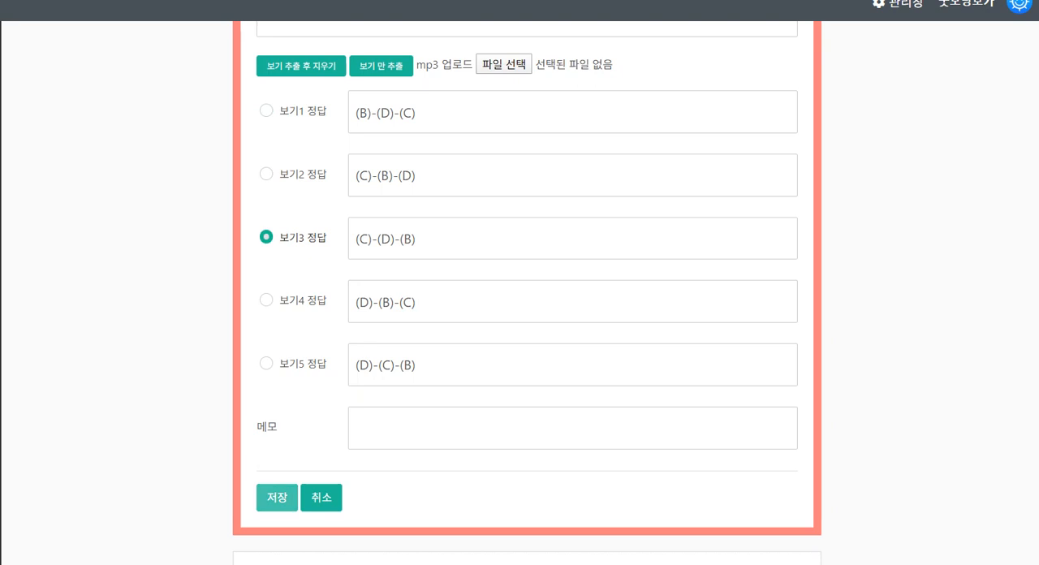
left_click(276, 498)
Open question 45 for editing, extract its answer choices out of the question text and delete the leftover blank lines
scroll(527, 293, "down", 3)
scroll(527, 325, "down", 2)
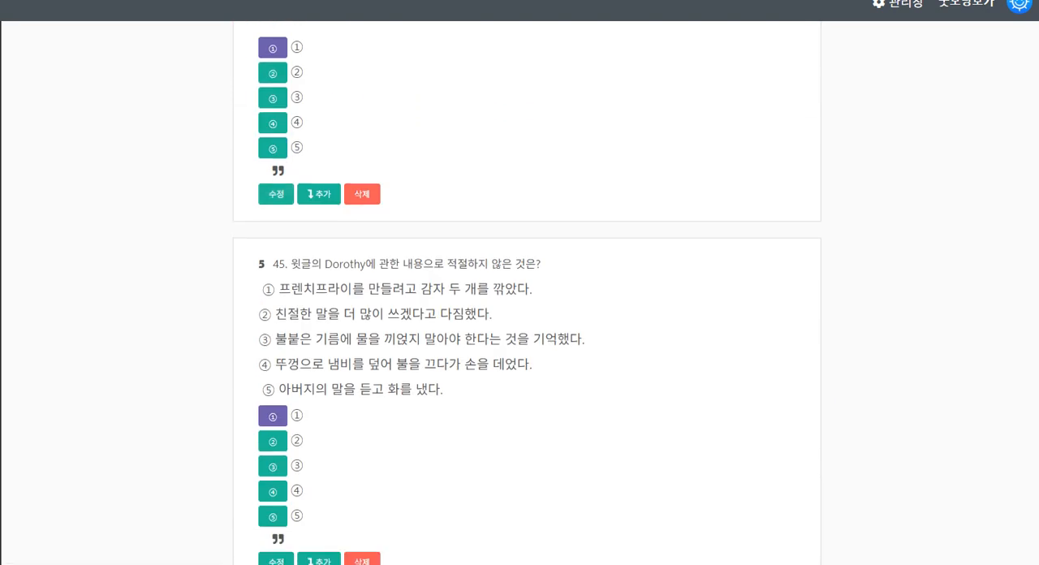
left_click(276, 464)
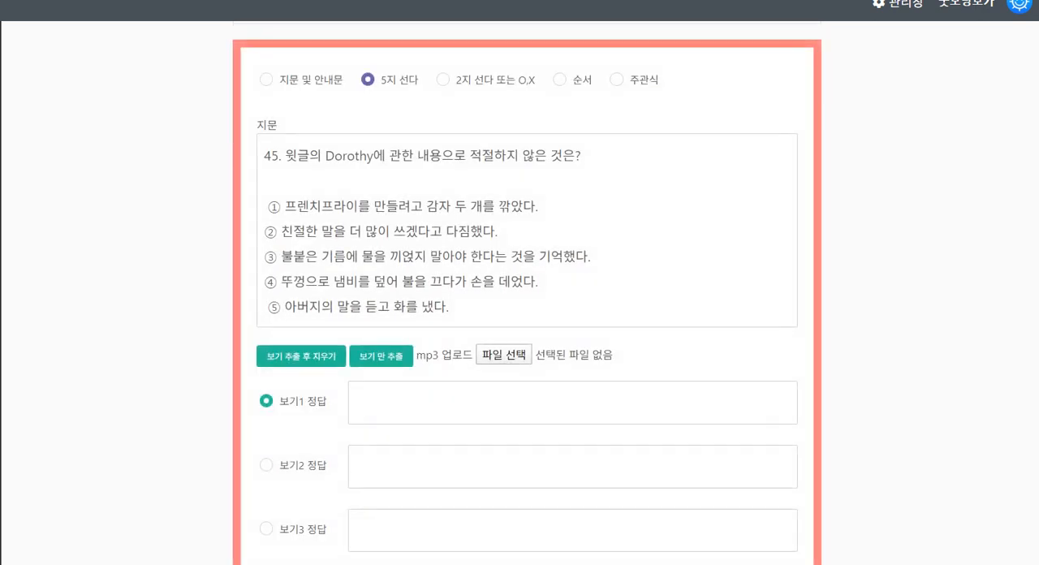
left_click(301, 356)
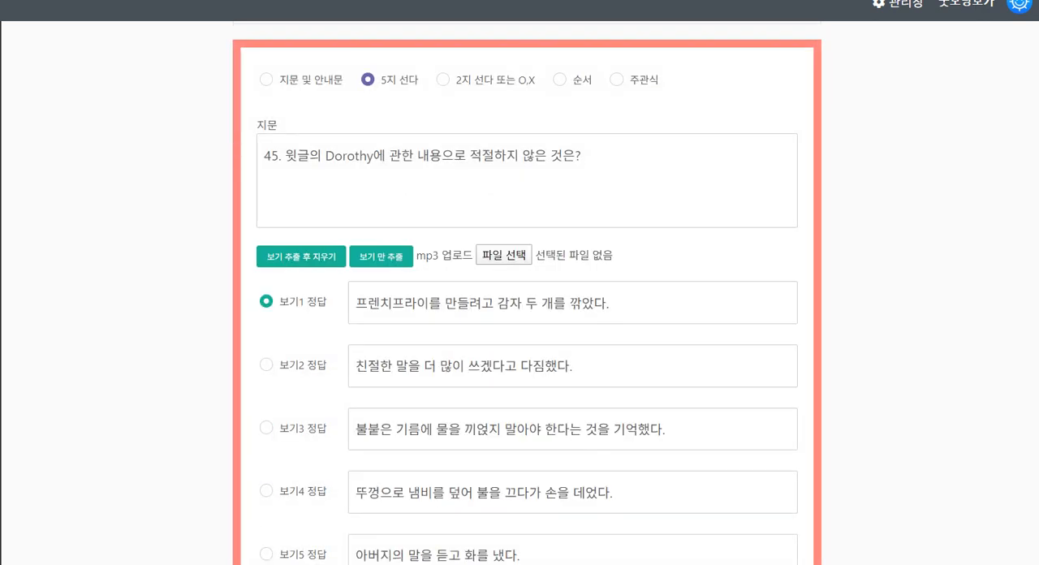
left_click(265, 206)
key("BackSpace")
key("BackSpace")
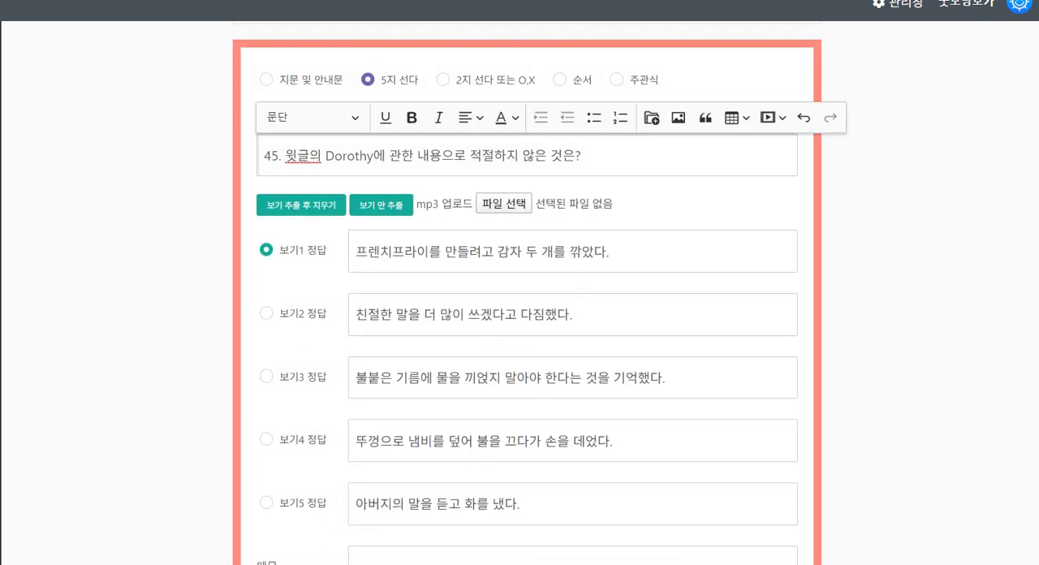
Mark choice 2 as the correct answer to question 45 and save the item
left_click(267, 313)
scroll(268, 315, "down", 3)
left_click(277, 423)
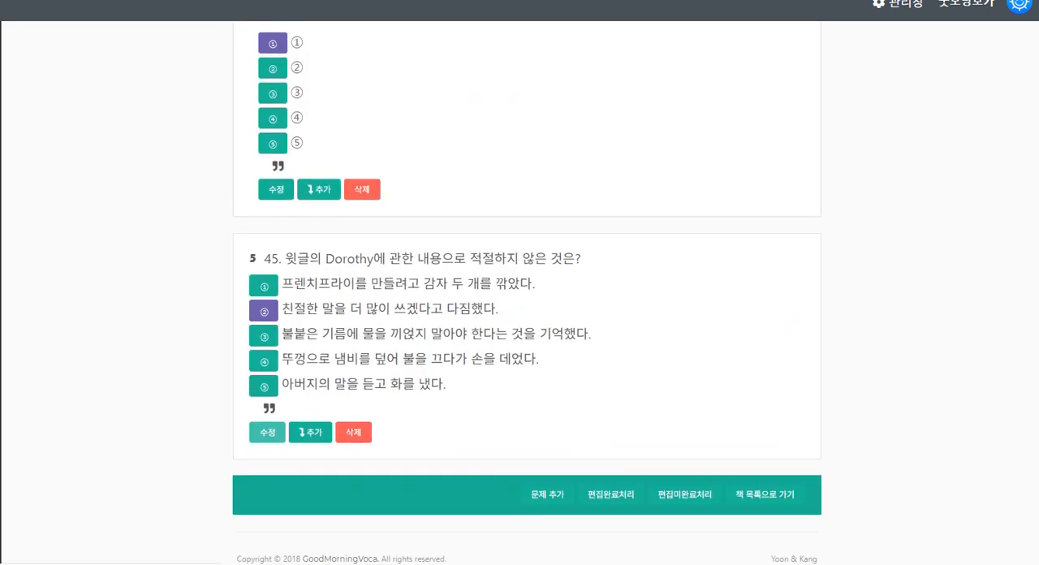
Review the exam's saved items from the [41 ~ 42] passage through question 45
scroll(267, 432, "up", 5)
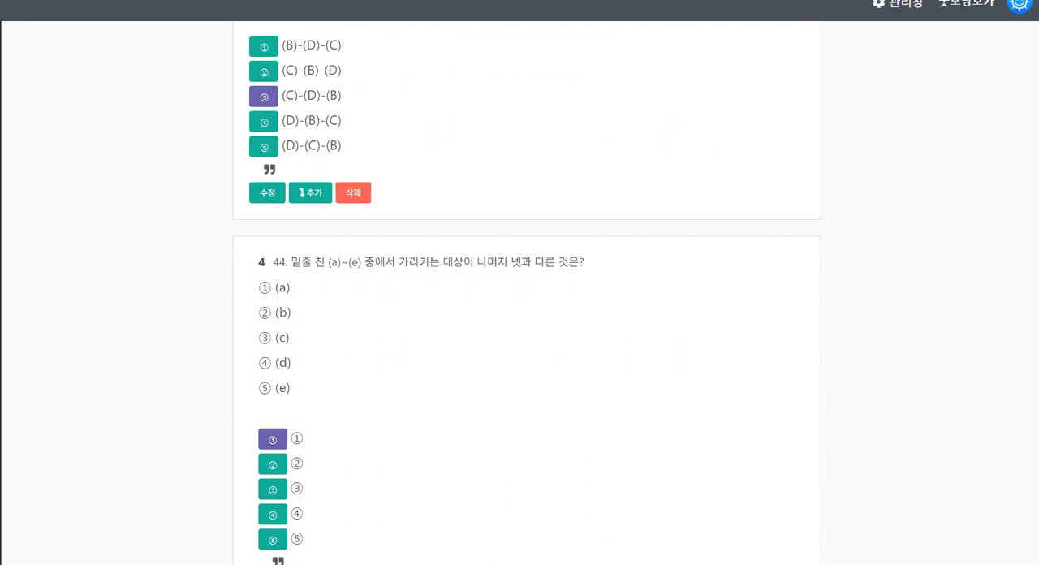
scroll(527, 325, "up", 13)
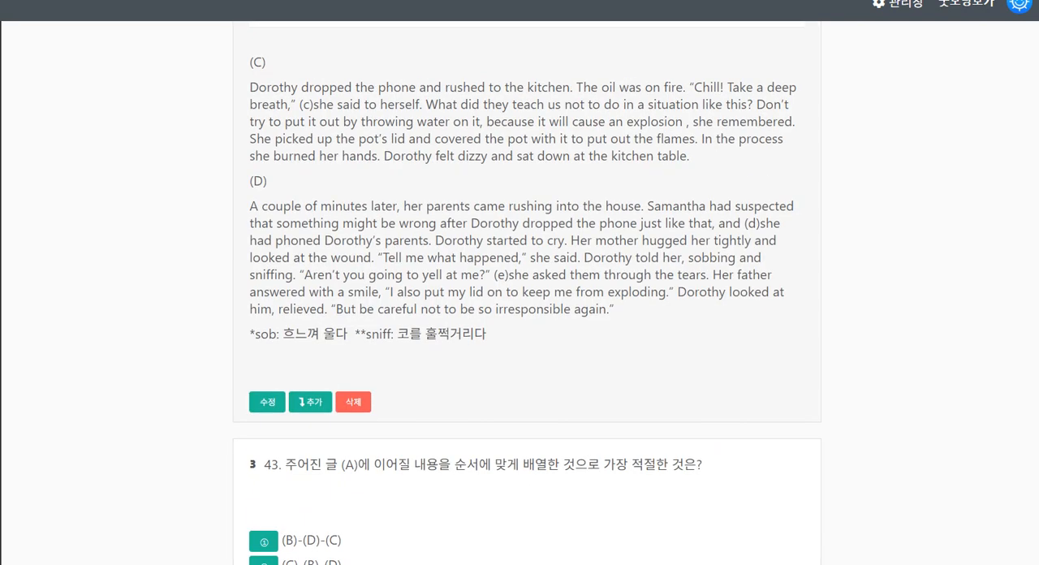
scroll(527, 324, "up", 5)
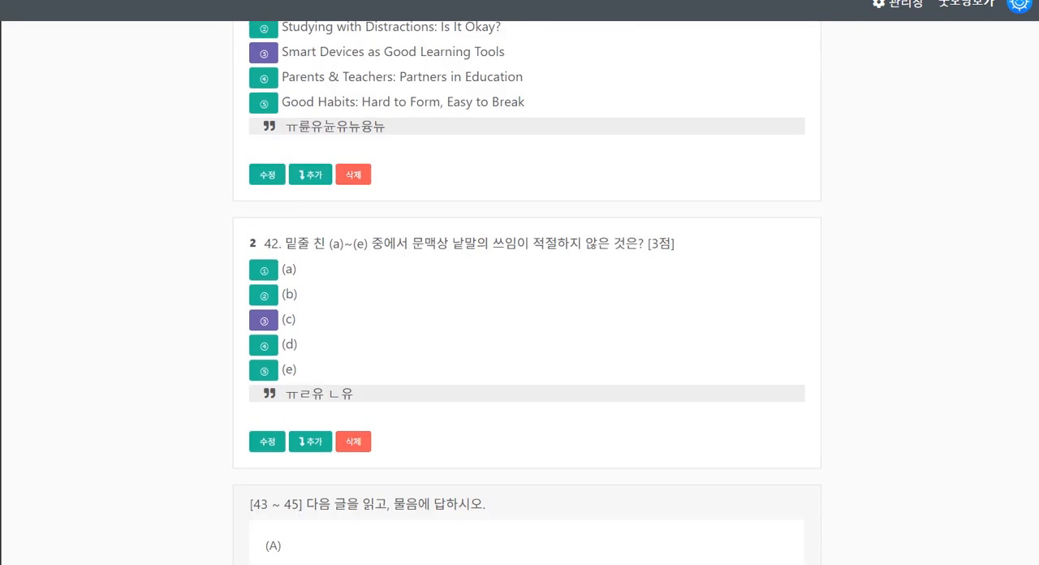
scroll(527, 325, "up", 15)
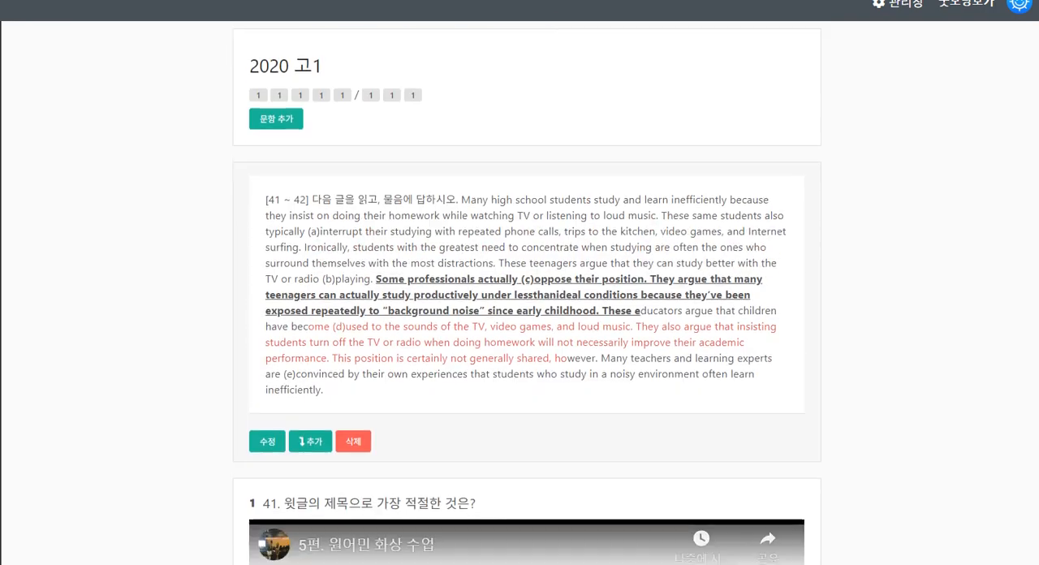
scroll(527, 325, "down", 20)
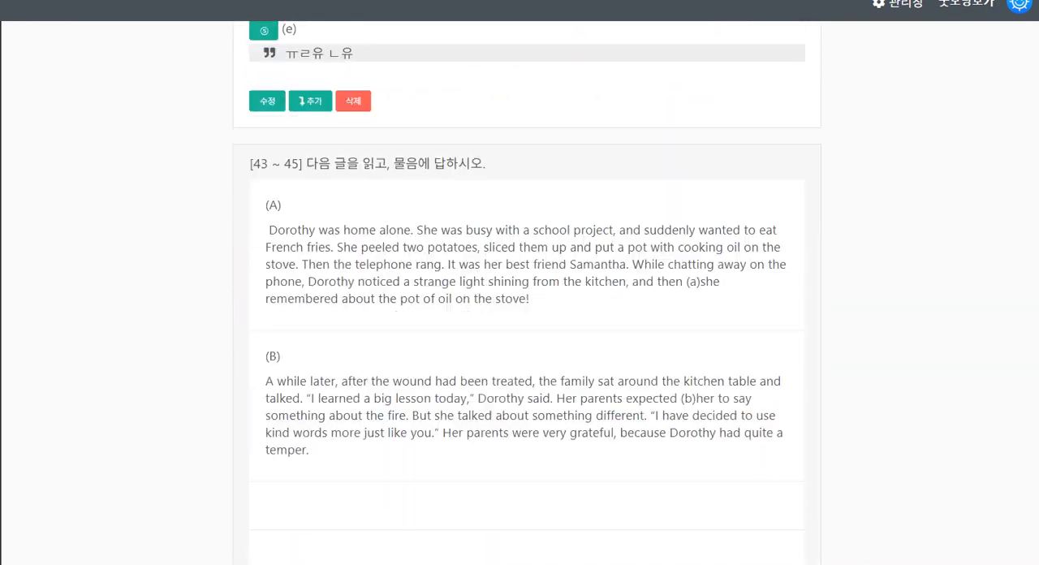
scroll(527, 325, "down", 12)
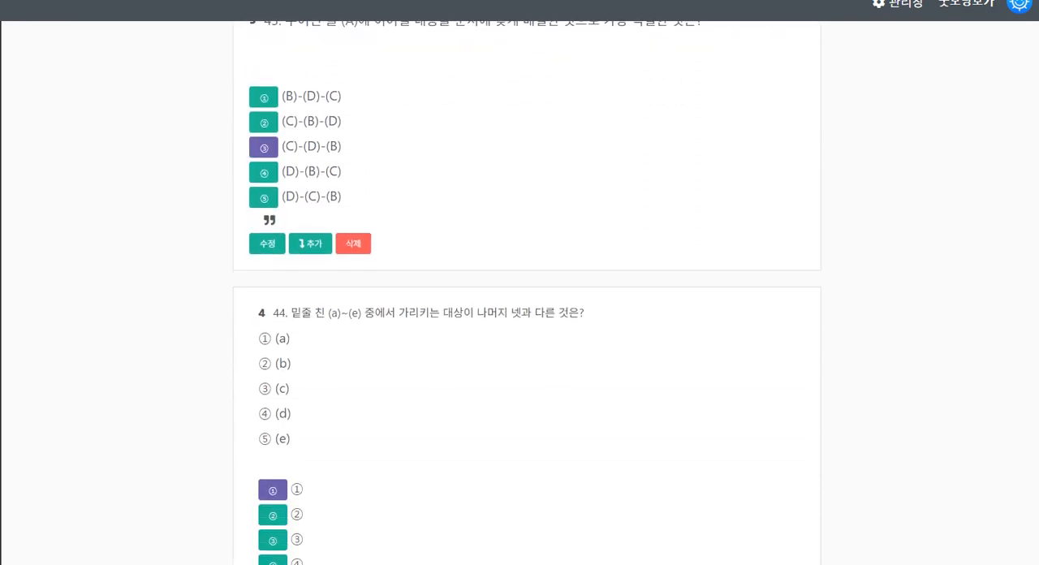
scroll(527, 325, "down", 6)
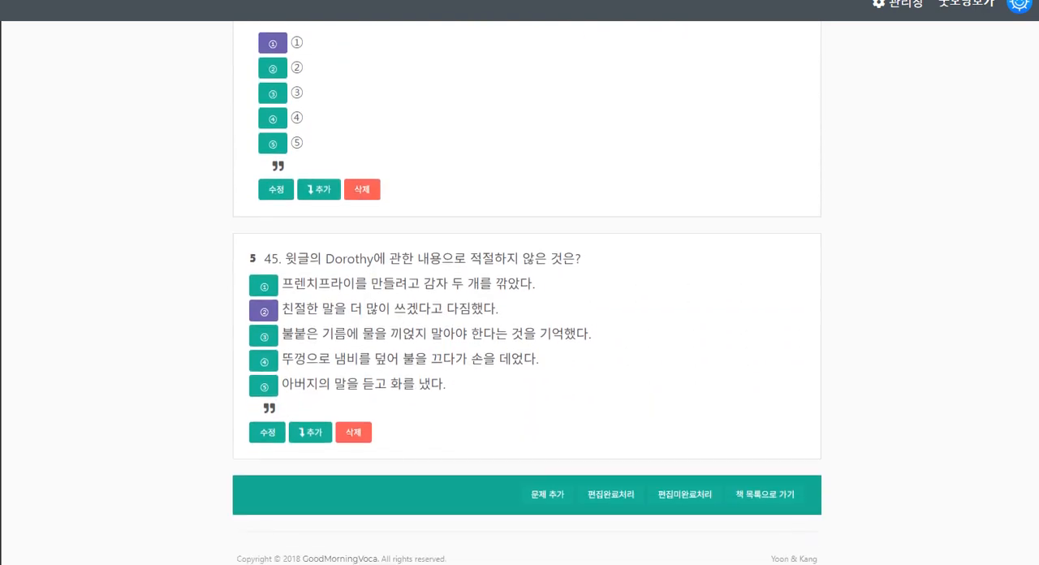
Mark the exam's editing as complete (편집완료처리) and return to the 2020 고1 exam heading
left_click(611, 493)
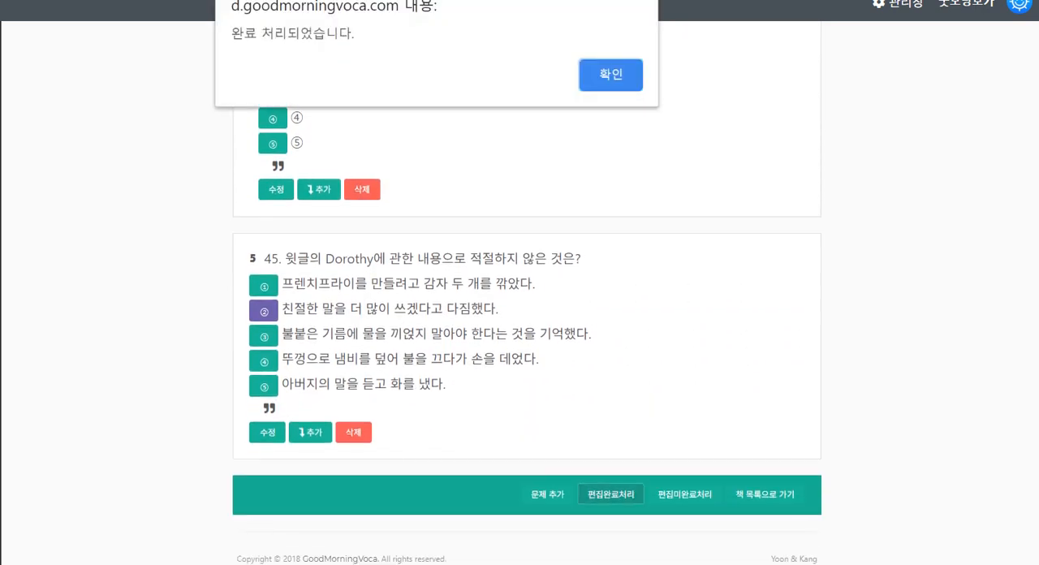
key("Return")
scroll(527, 325, "up", 15)
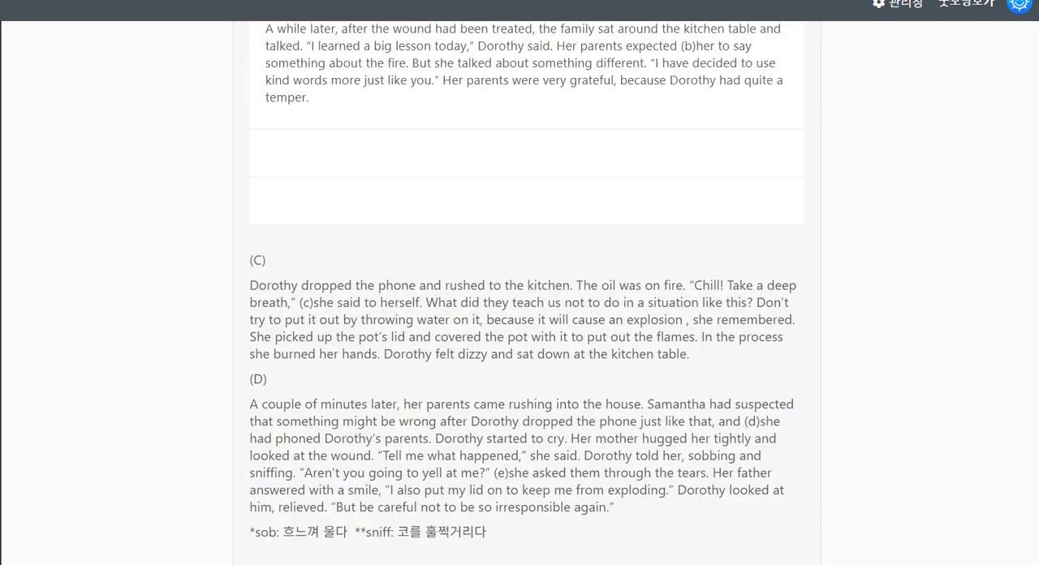
scroll(527, 325, "up", 15)
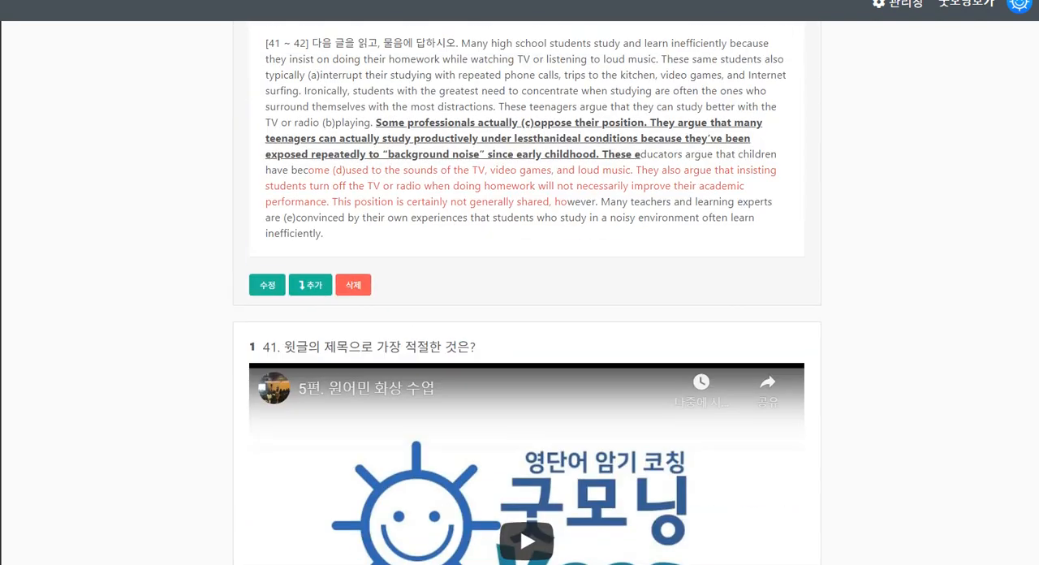
scroll(527, 325, "up", 3)
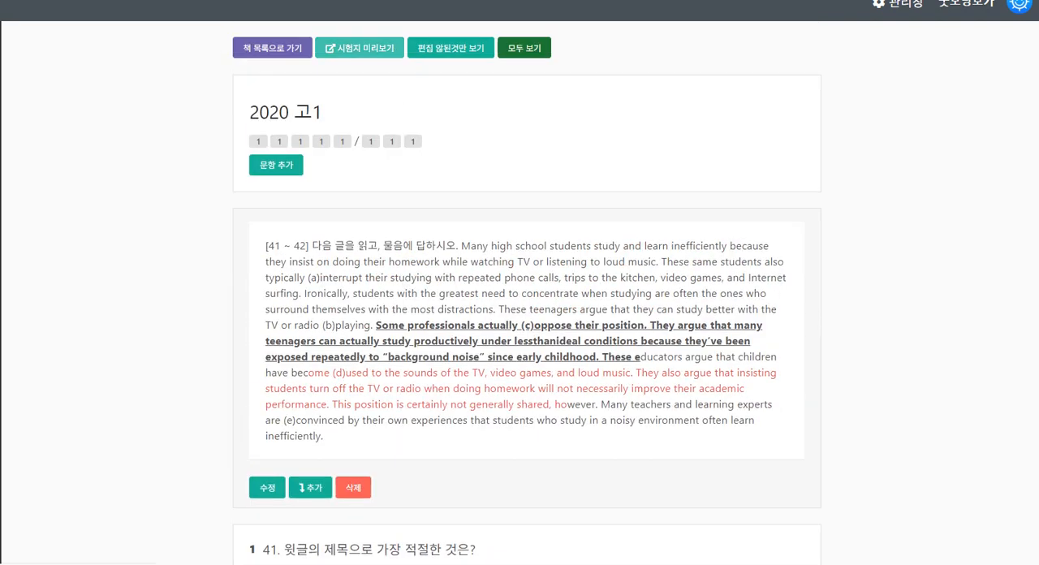
Open the test paper preview (시험지 미리보기) and draw temporary pen marks over the live student answer table and the [41 ~ 42] passage
left_click(359, 48)
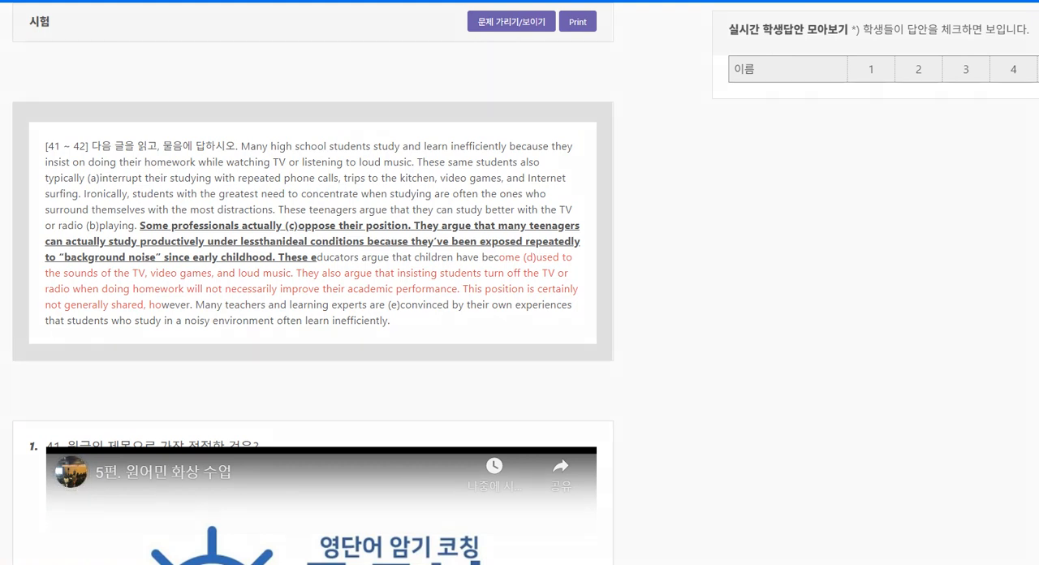
left_click_drag(745, 128, 946, 77)
mouse_move(798, 139)
left_mouse_down()
mouse_move(798, 94)
mouse_move(810, 133)
left_mouse_up()
left_click_drag(804, 195, 808, 180)
left_click_drag(805, 243, 817, 237)
left_click_drag(786, 270, 805, 298)
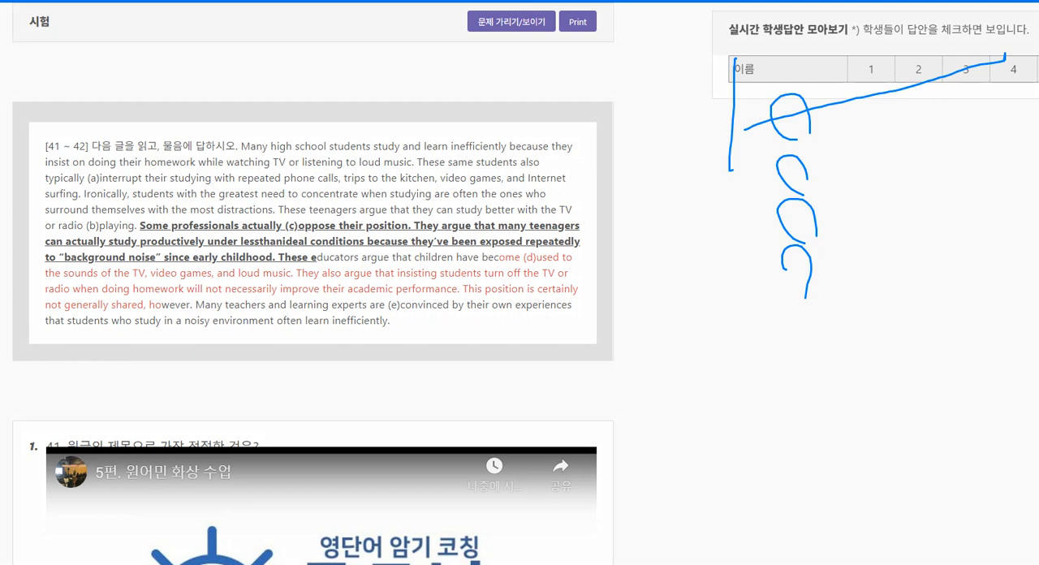
key("Escape")
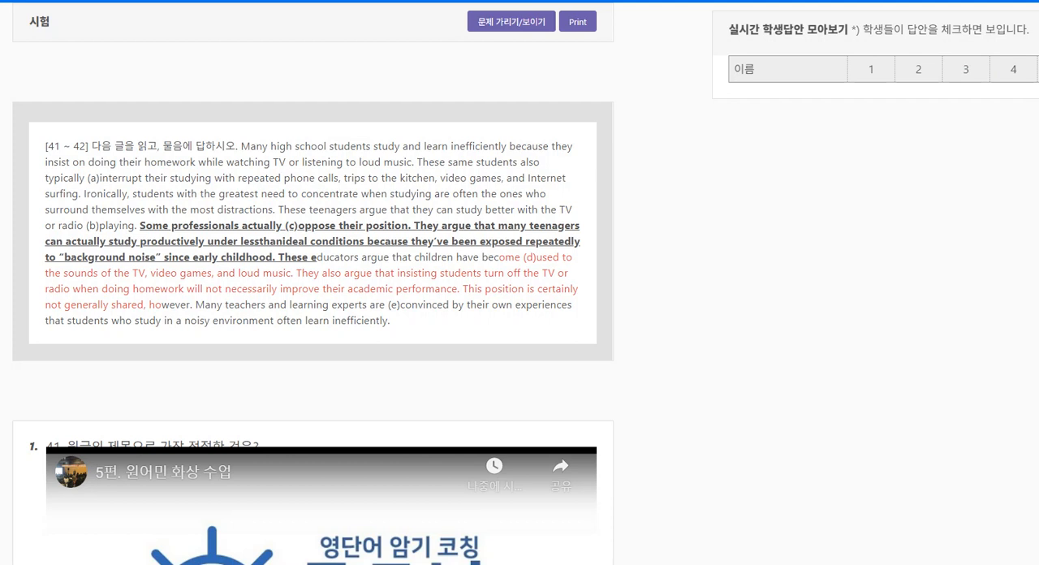
mouse_move(575, 280)
left_mouse_down()
mouse_move(290, 491)
mouse_move(528, 286)
mouse_move(502, 396)
left_mouse_up()
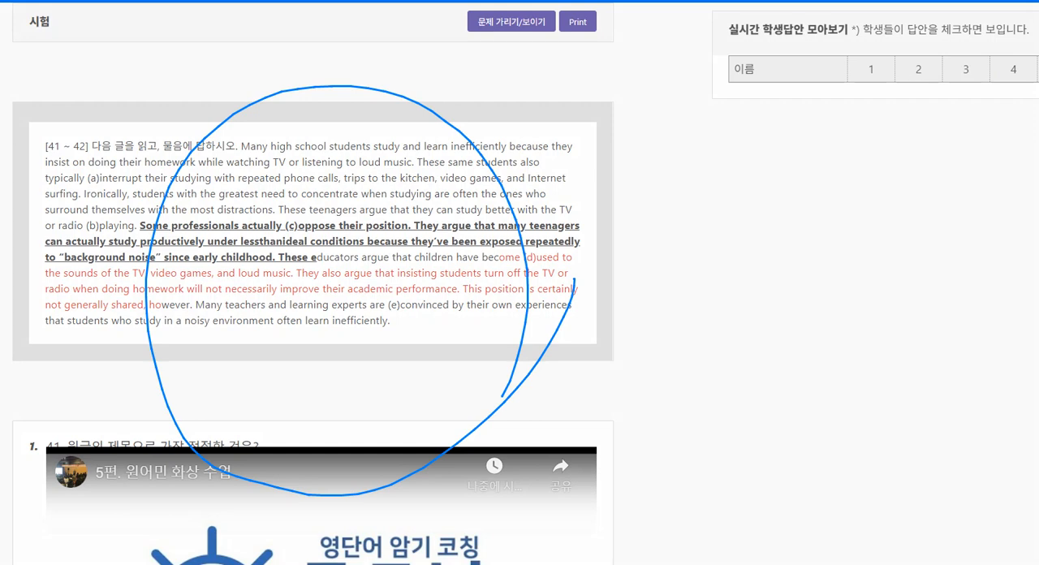
key("Escape")
Play the video embedded in question 41 briefly and pause it
scroll(502, 396, "down", 4)
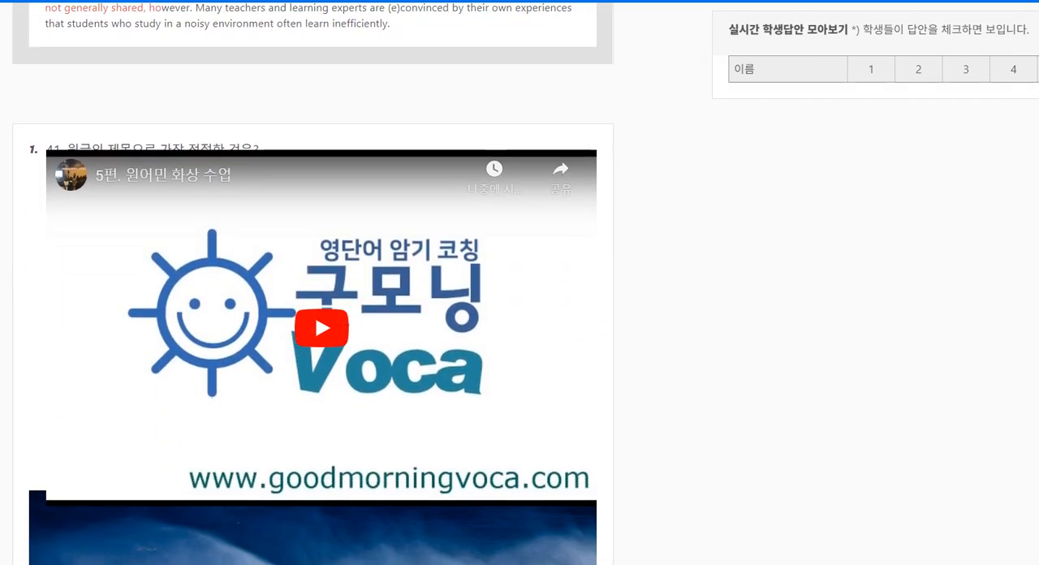
left_click(323, 328)
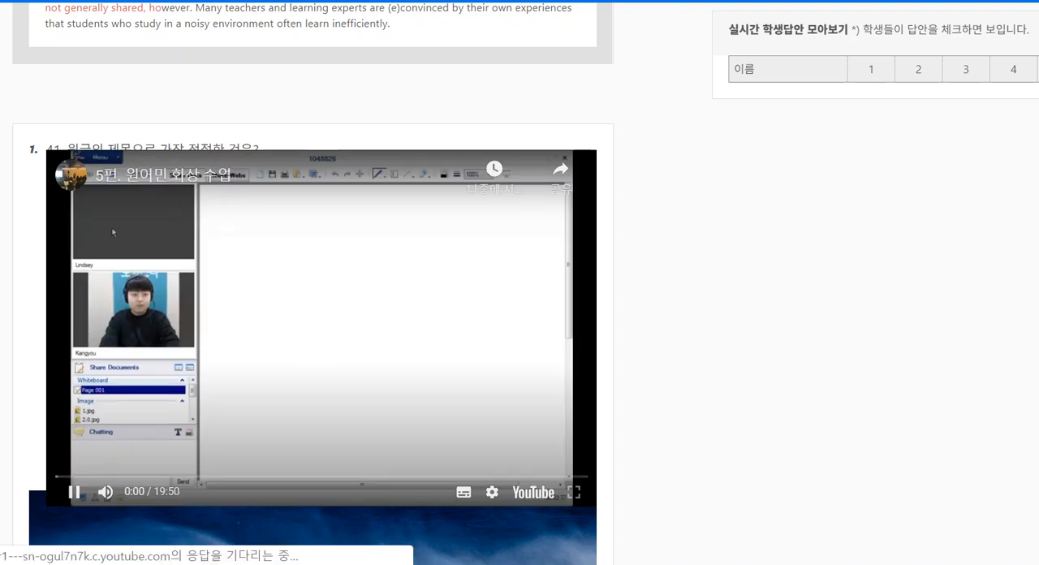
left_click(73, 492)
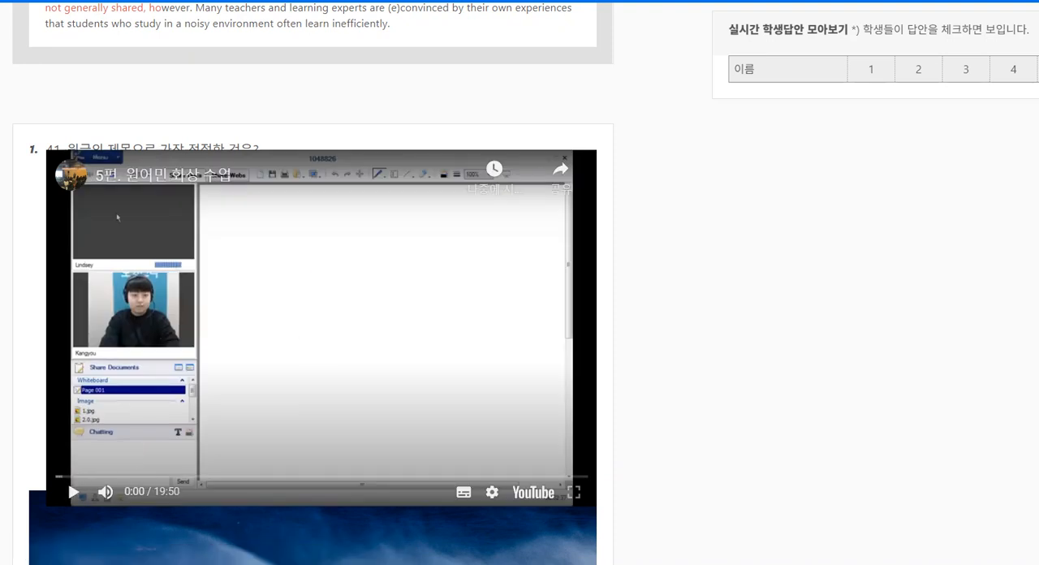
Answer question 41 with Smart Devices as Good Learning Tools and question 42 with (c)
scroll(313, 282, "down", 8)
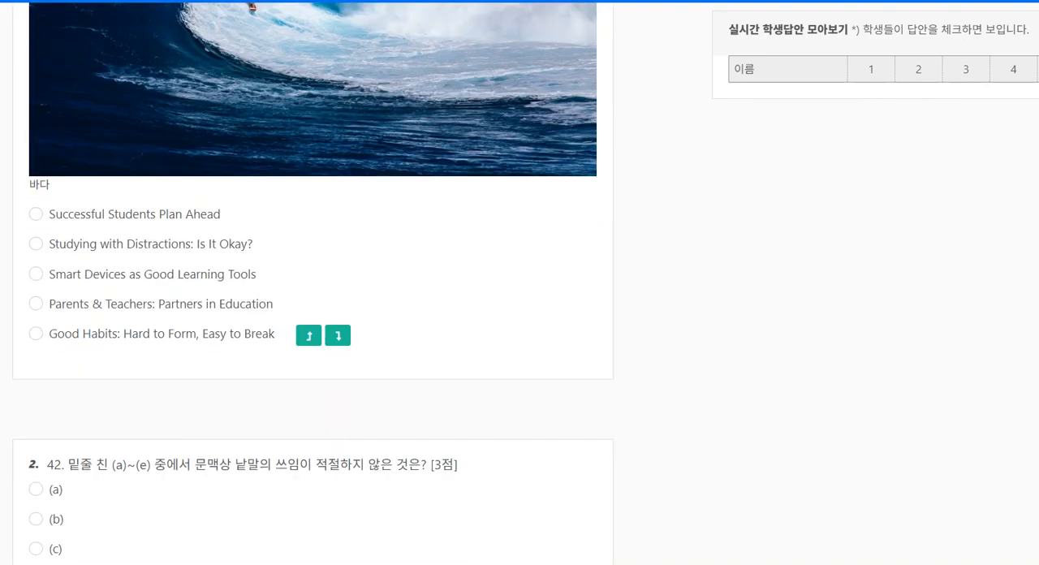
left_click(36, 274)
scroll(36, 260, "down", 4)
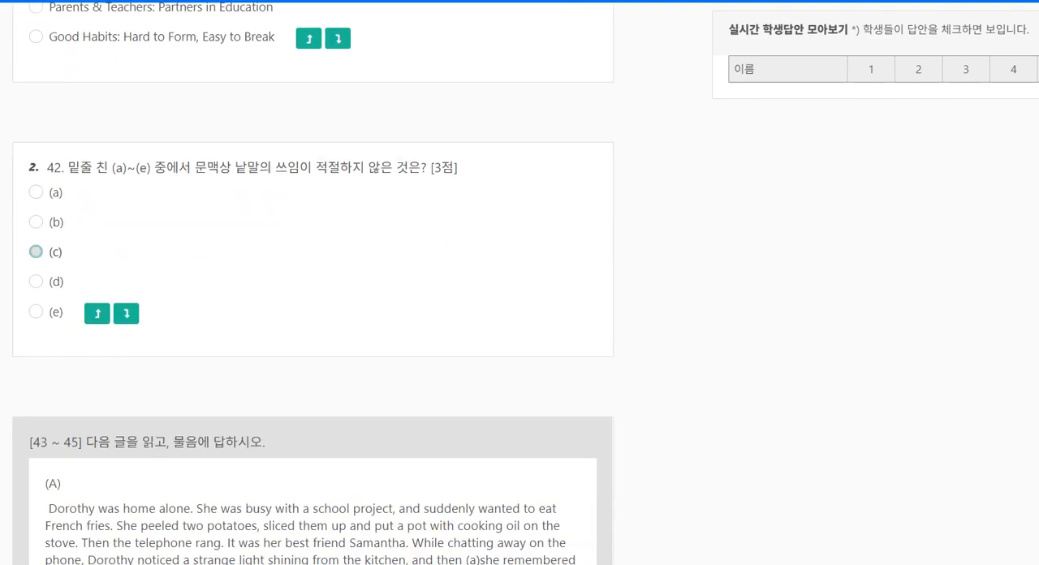
left_click(36, 252)
Answer question 43 with (D)-(C)-(B), question 44 with ① and question 45 with the third choice, and submit the answers for grading
scroll(36, 252, "down", 8)
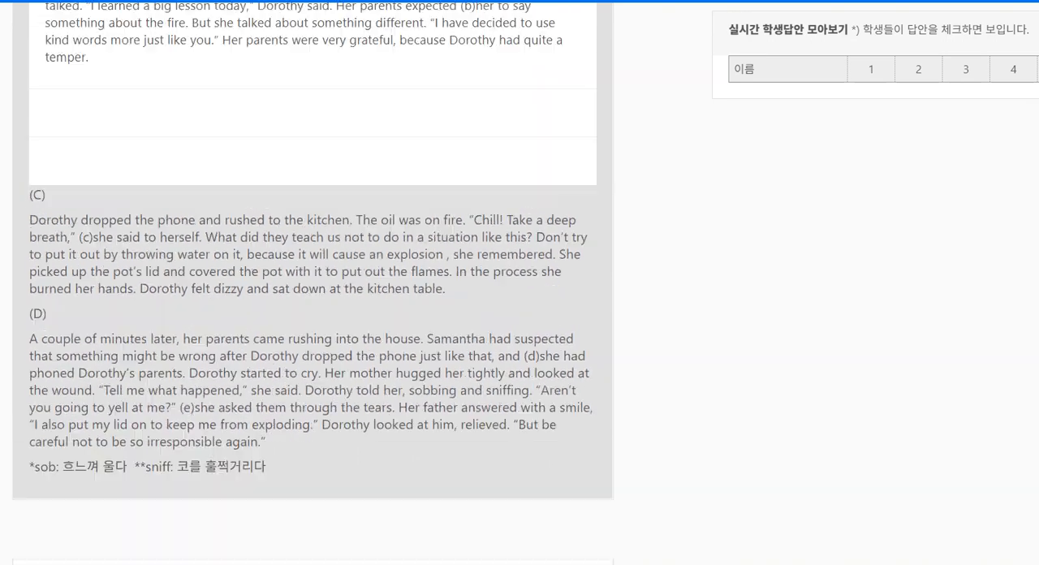
scroll(313, 284, "down", 7)
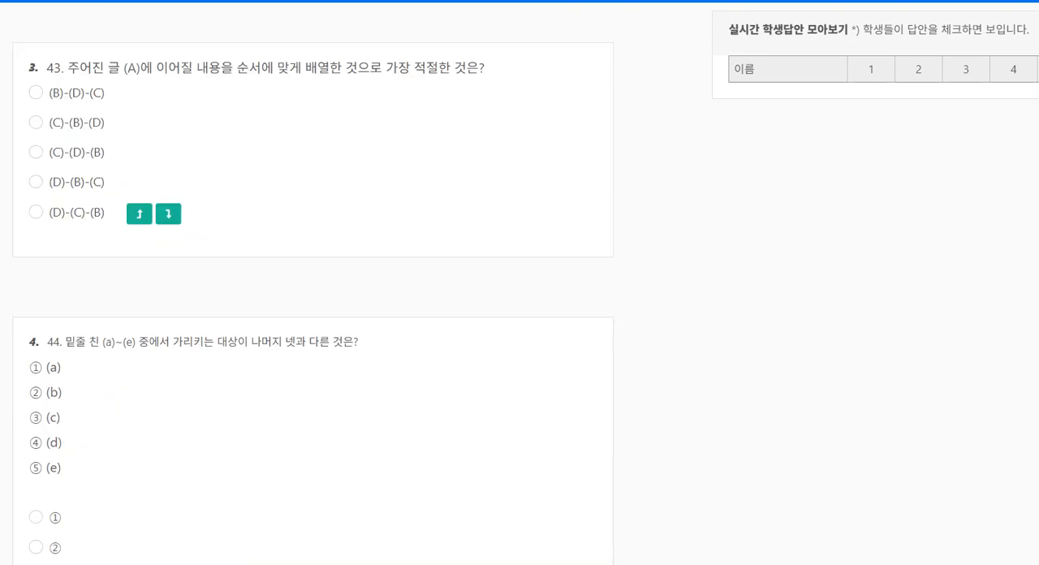
left_click(36, 212)
scroll(36, 211, "down", 2)
left_click(36, 319)
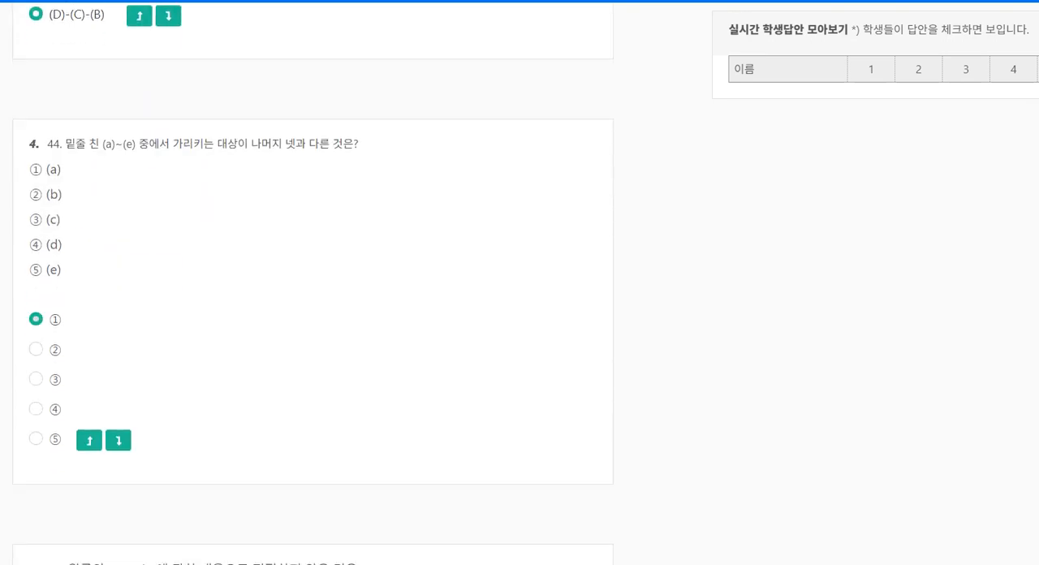
scroll(36, 319, "down", 3)
left_click(35, 326)
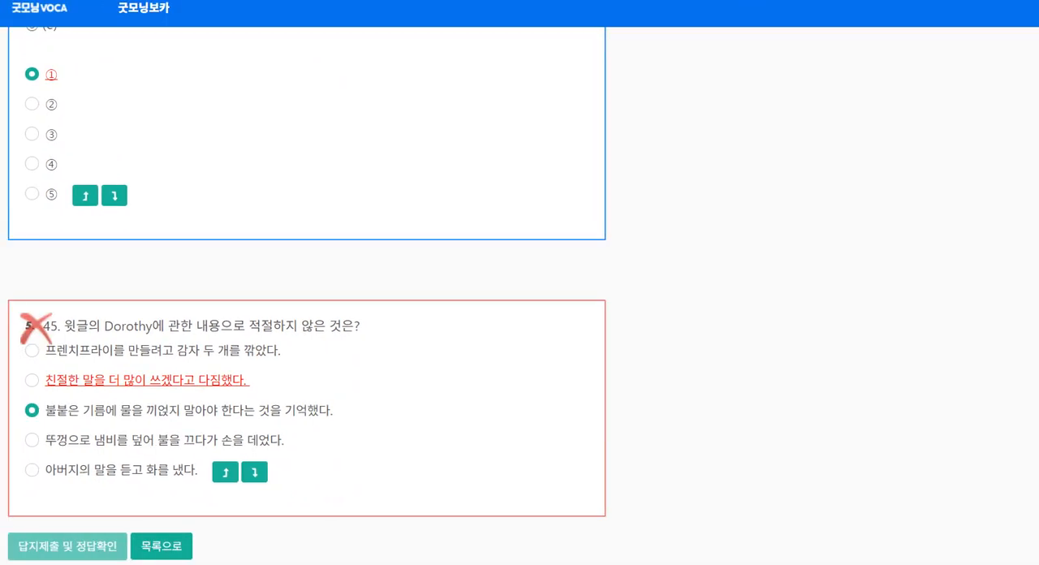
Review the graded paper from question 45 up to its heading and temporarily circle the Print option
scroll(307, 296, "up", 12)
scroll(307, 295, "up", 20)
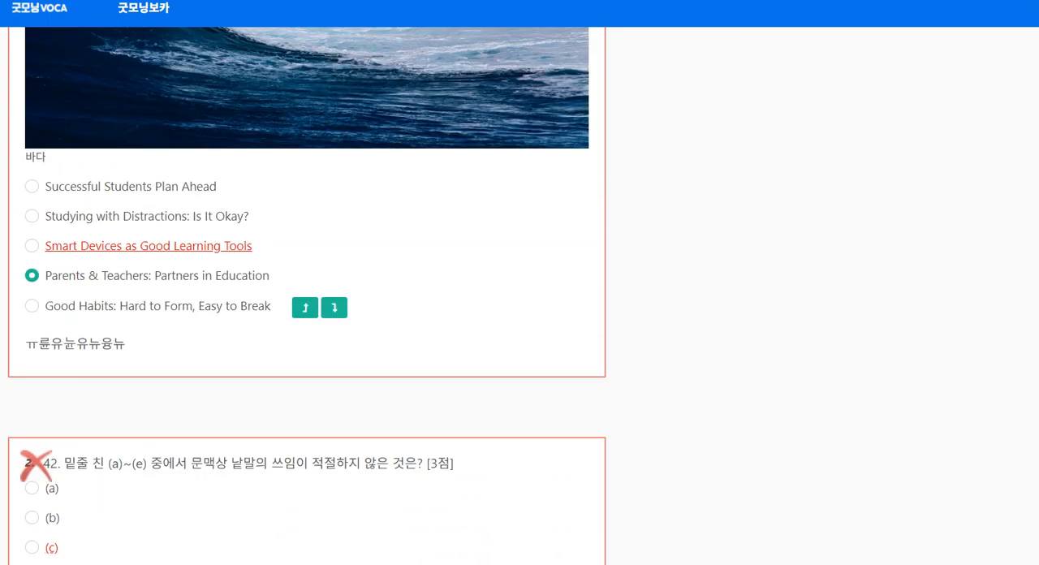
scroll(307, 295, "up", 3)
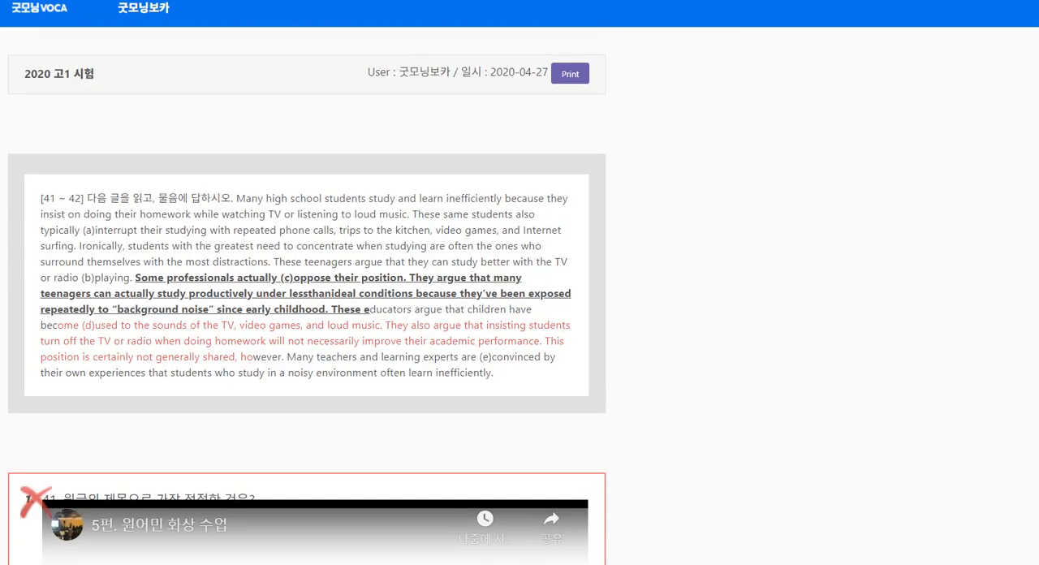
left_click_drag(601, 112, 643, 123)
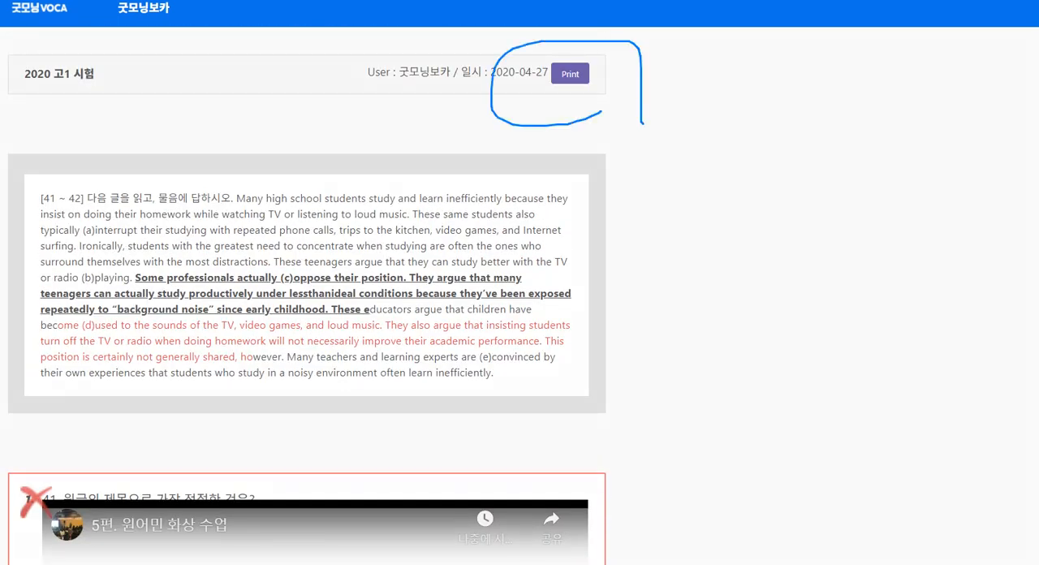
key("Escape")
Point out the grading mark on question 41 with a temporary pen cross
scroll(307, 296, "down", 8)
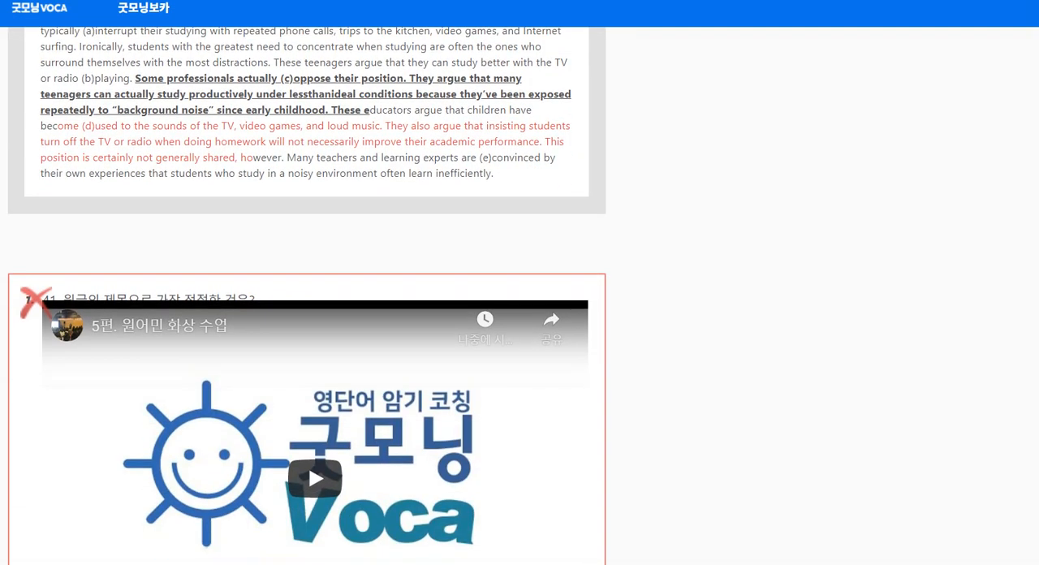
scroll(307, 296, "up", 5)
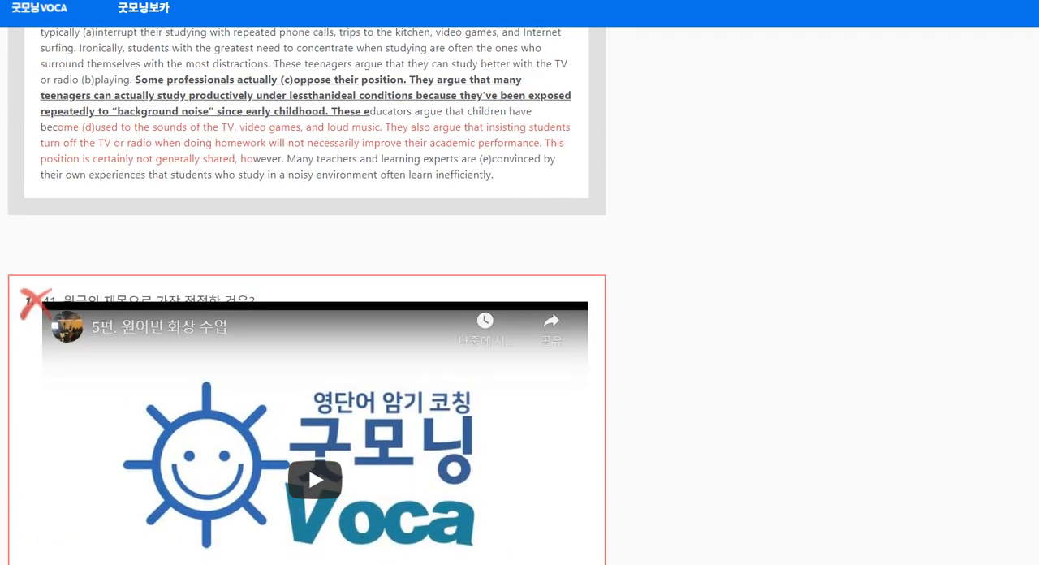
left_click_drag(64, 258, 15, 363)
left_click_drag(11, 279, 95, 362)
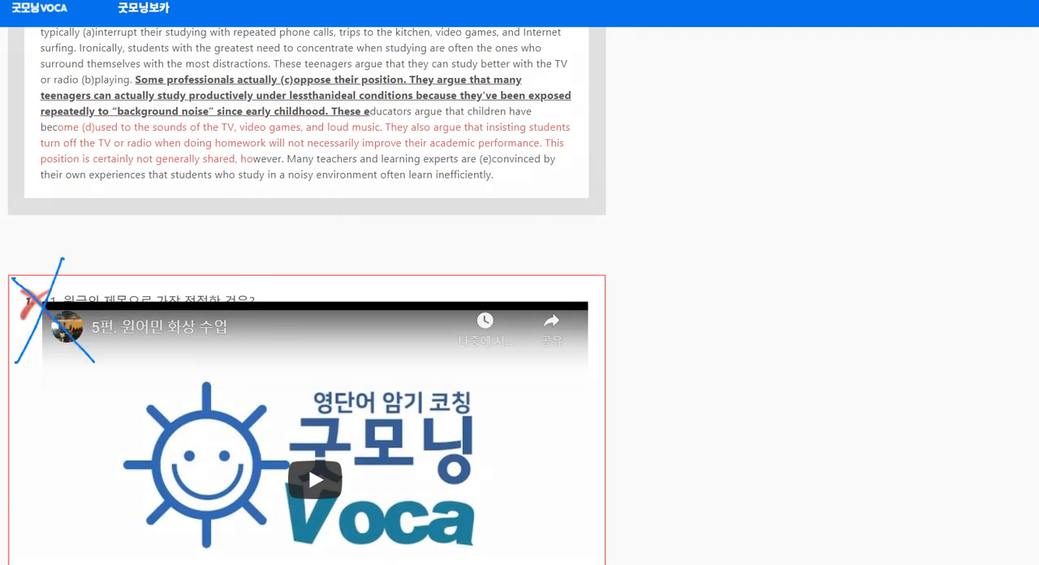
key("Escape")
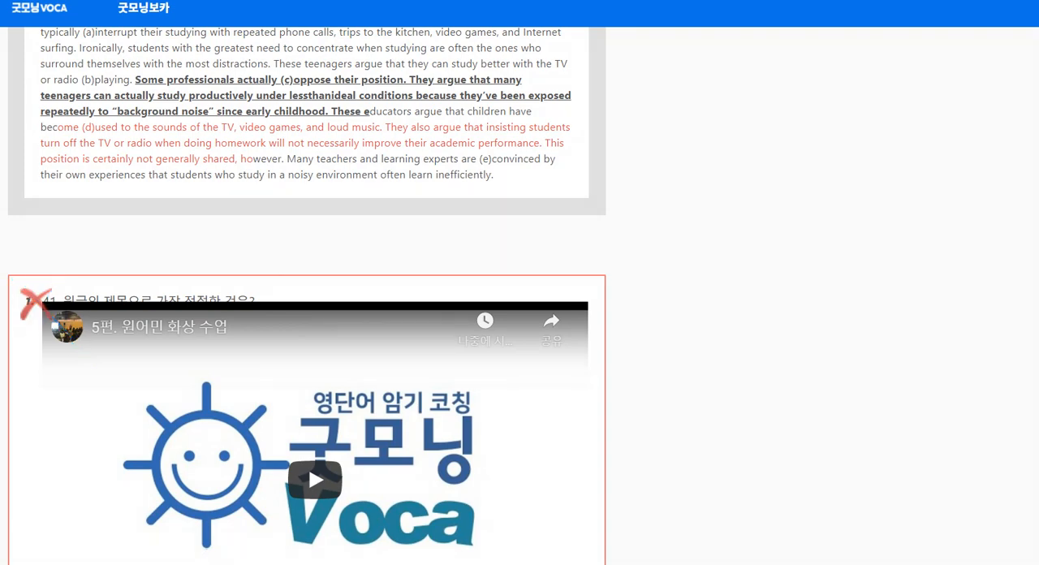
Examine the graded answers of questions 41 to 44 and temporarily circle the grading marks on questions 43 and 44
scroll(307, 295, "down", 10)
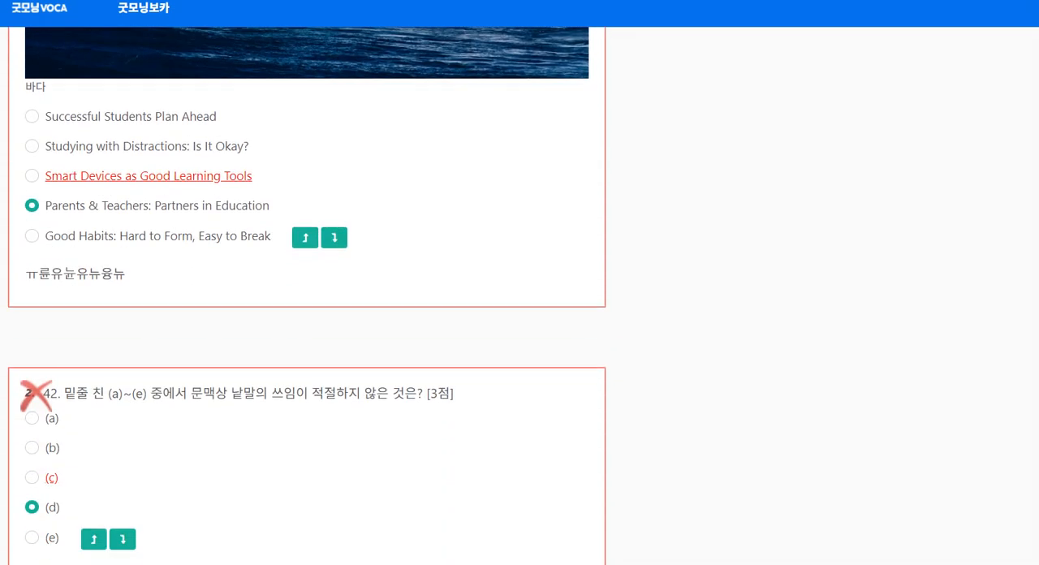
scroll(307, 295, "down", 10)
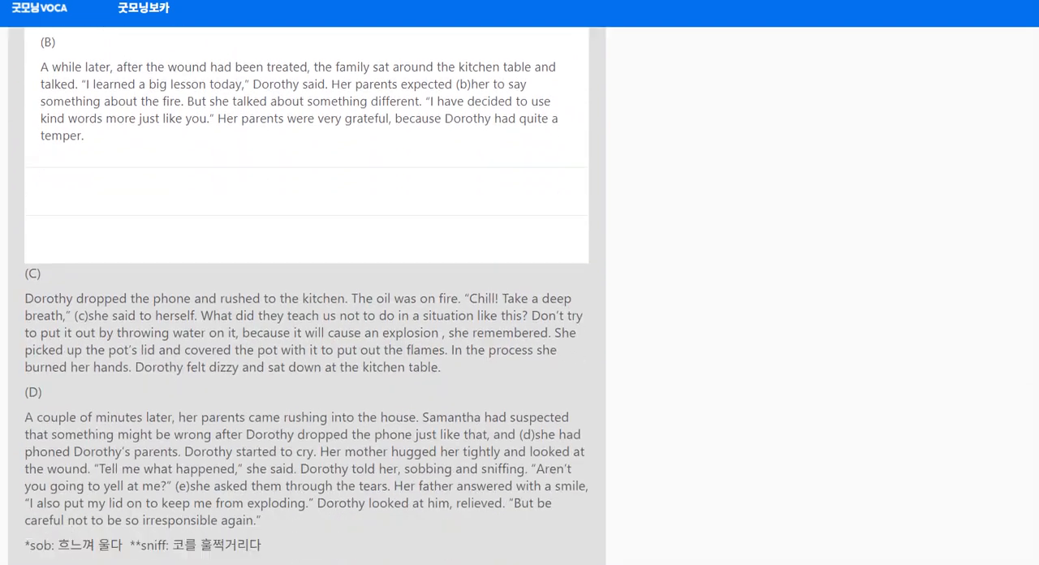
scroll(307, 295, "down", 8)
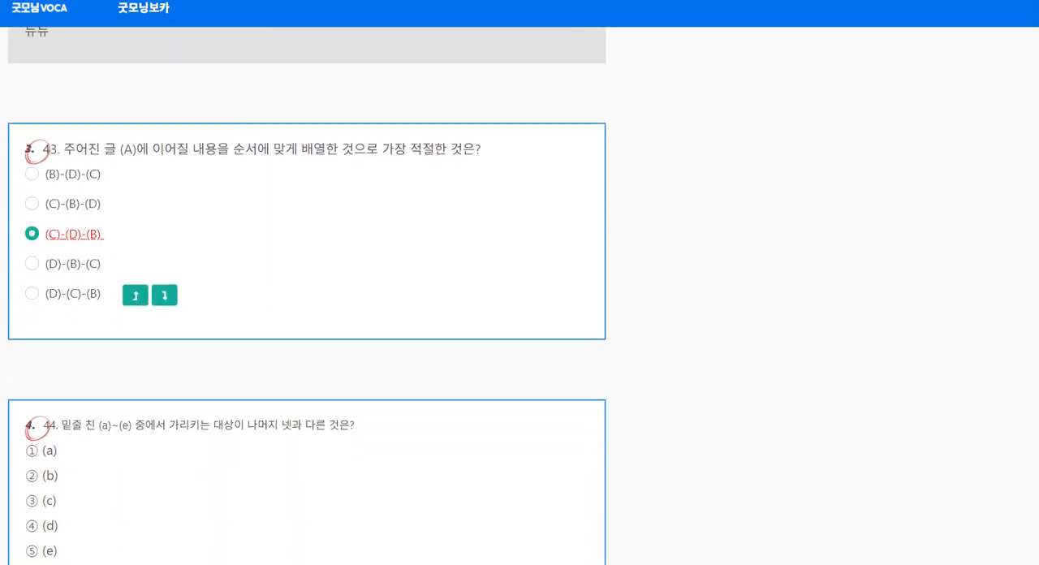
mouse_move(71, 162)
left_mouse_down()
mouse_move(39, 117)
mouse_move(63, 195)
left_mouse_up()
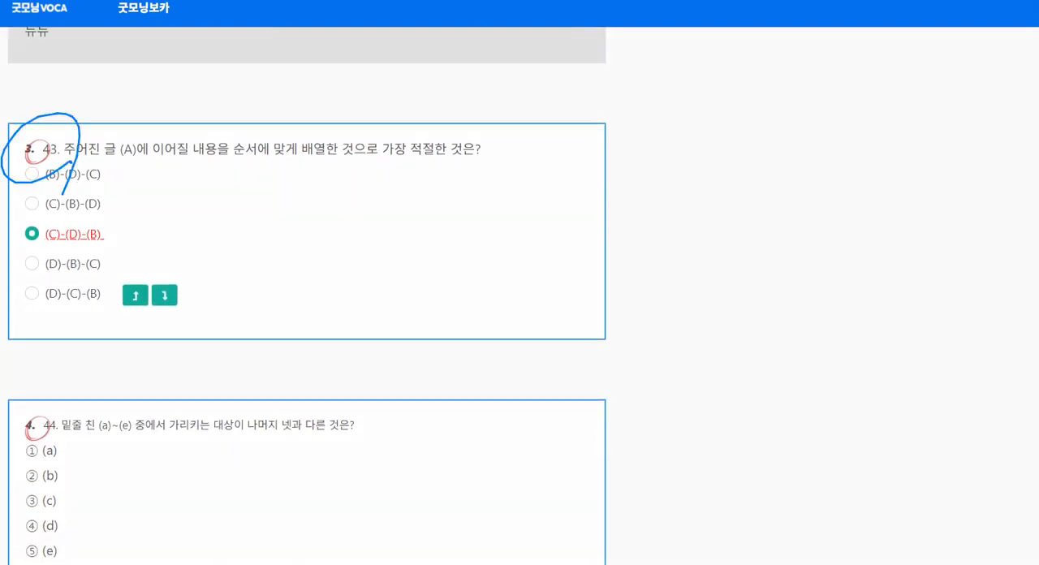
left_click_drag(61, 445, 56, 467)
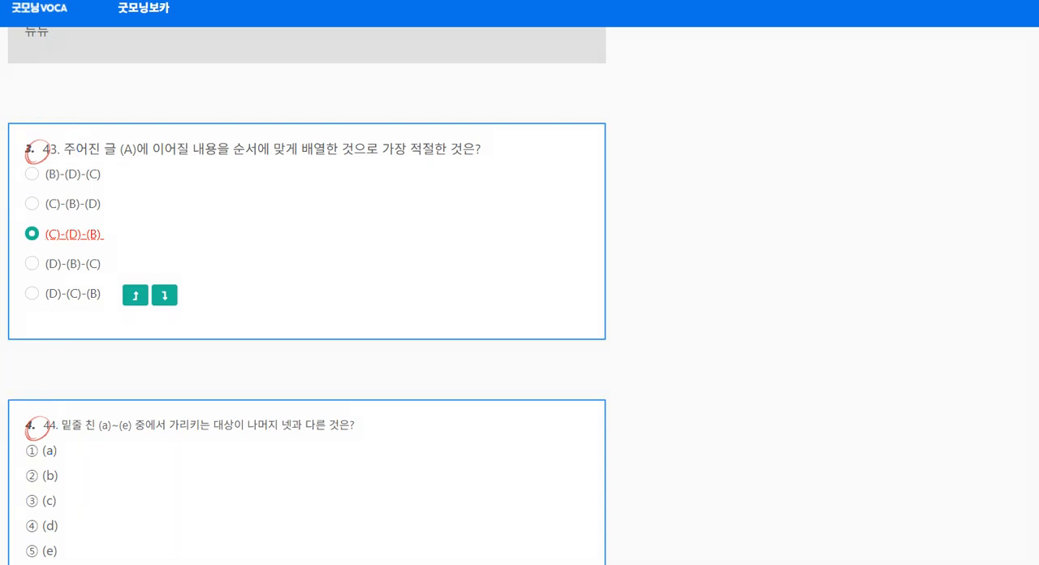
Check the graded answer of question 45, return to the paper's heading and switch to the exam PDF
scroll(307, 295, "down", 6)
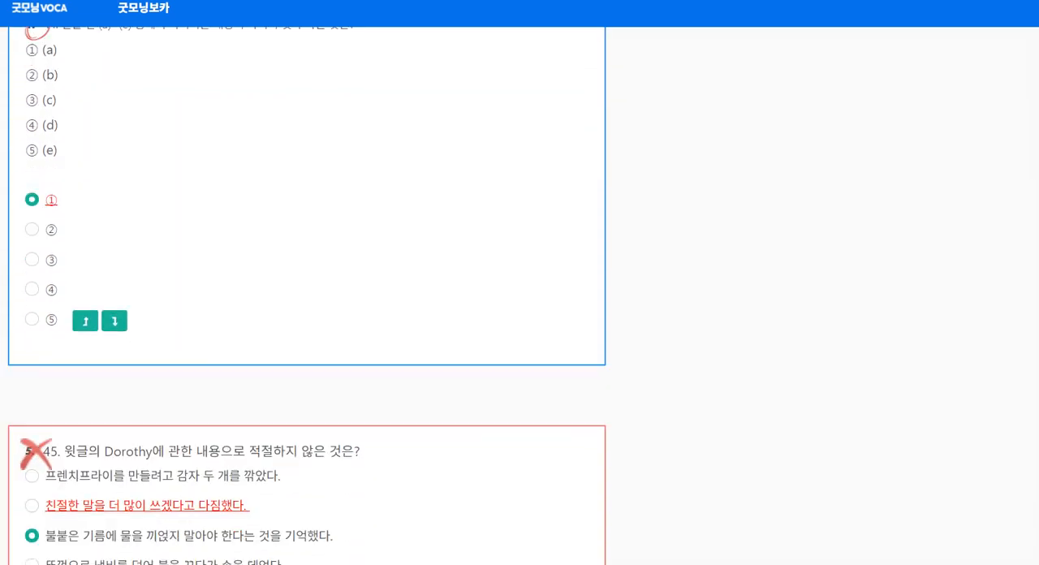
scroll(307, 295, "up", 4)
scroll(307, 296, "up", 15)
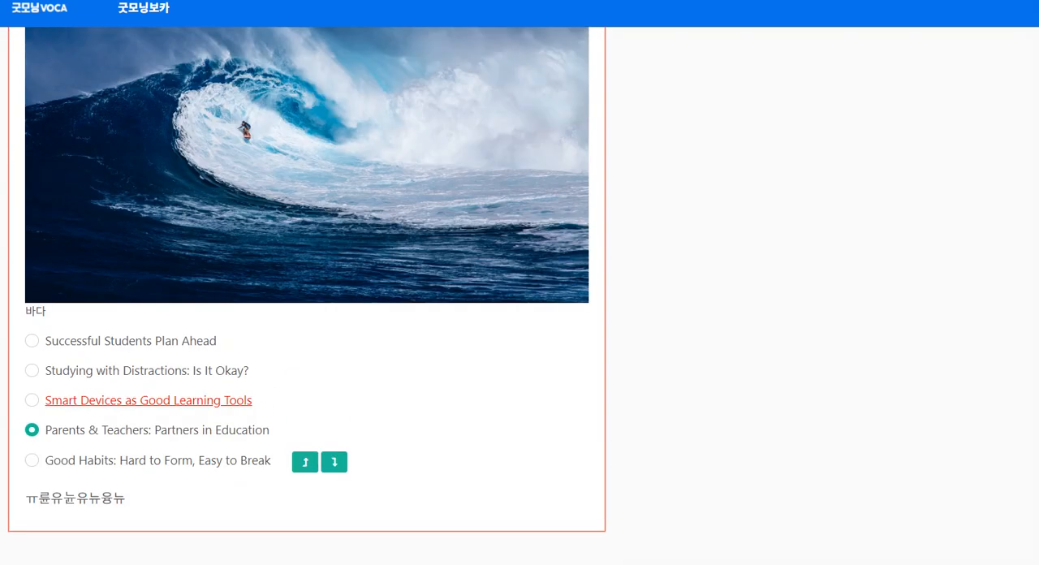
scroll(307, 296, "up", 3)
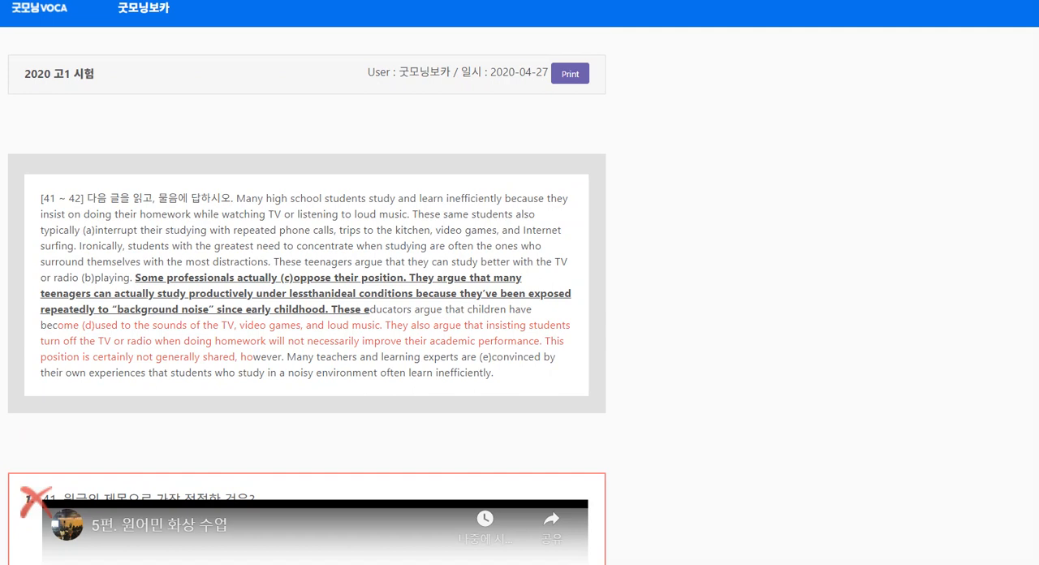
key("alt+Tab")
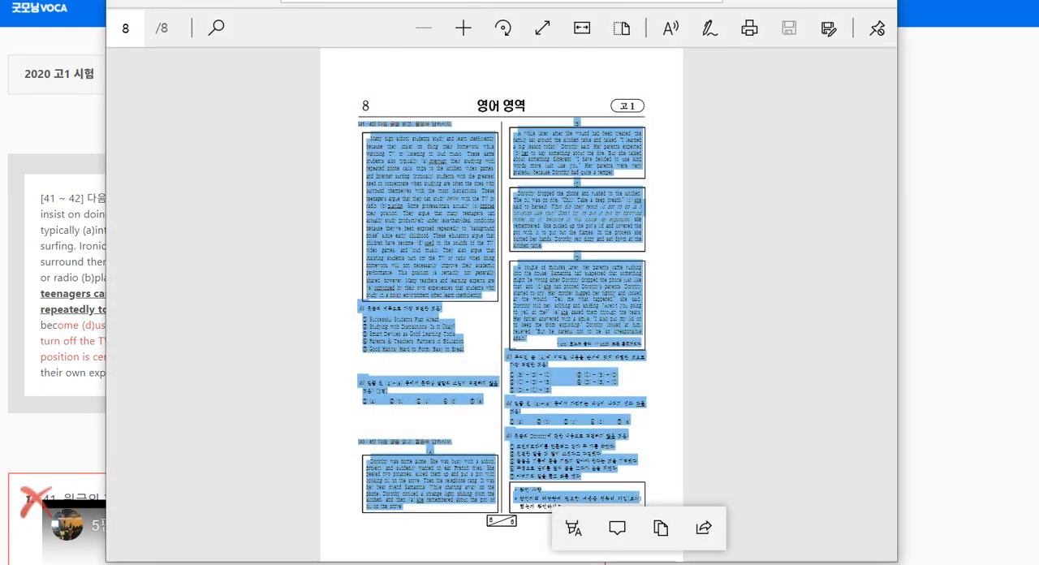